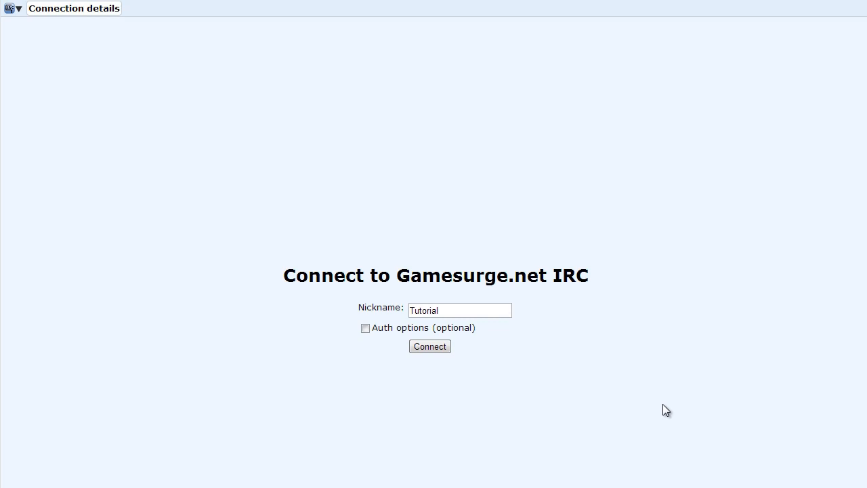
- Check the nickname 'Tutorial', expand 'Auth options (optional)', and untick 'Save information'
{"action": "left_click", "coordinate": [465, 310]}
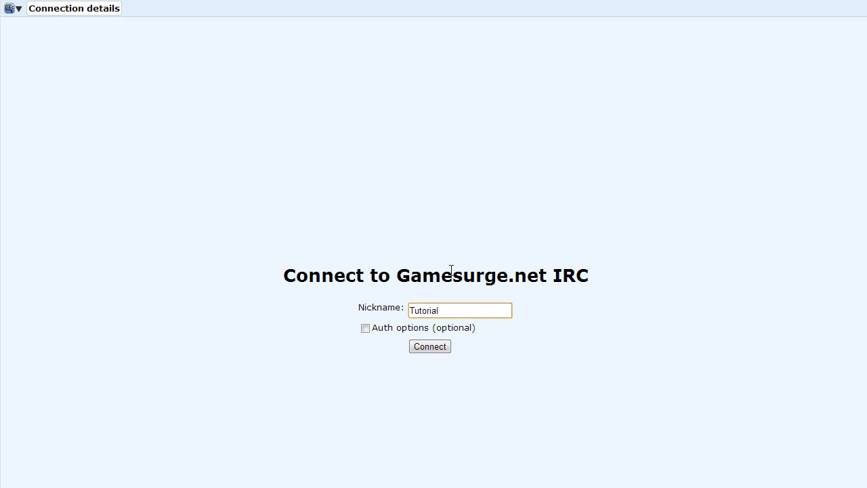
{"action": "left_click_drag", "start_coordinate": [461, 311], "coordinate": [360, 307]}
{"action": "left_click", "coordinate": [465, 313]}
{"action": "left_click", "coordinate": [384, 328]}
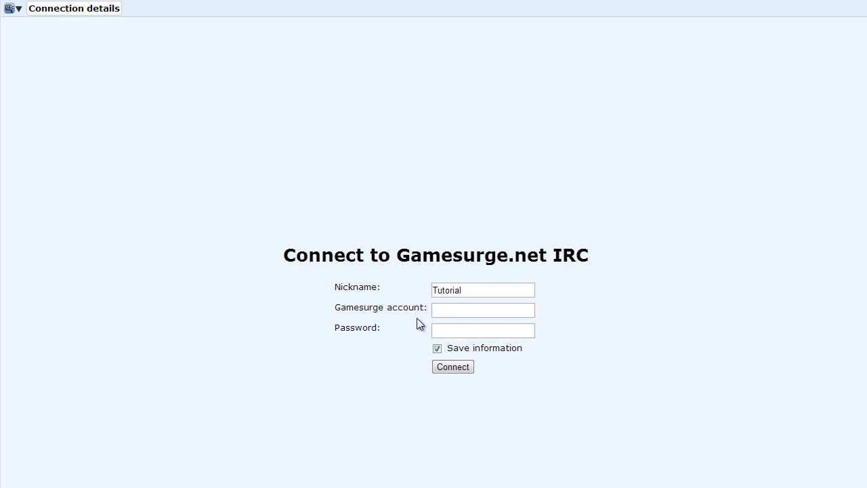
{"action": "left_click", "coordinate": [437, 348]}
- Connect to GameSurge and browse #esea.tf2, #tf2.pug, #tf2.pug.na, #tf2.pug.nahl and #tf2.ultiduo.na
{"action": "left_click", "coordinate": [460, 370]}
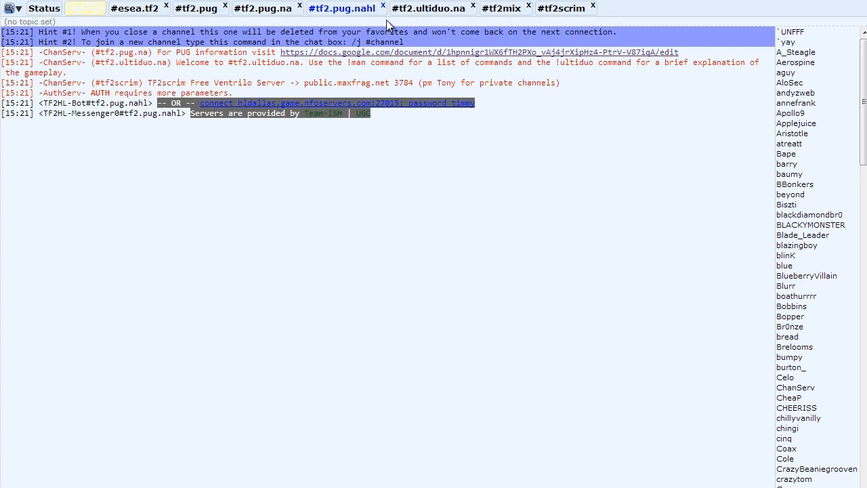
{"action": "left_click", "coordinate": [144, 9]}
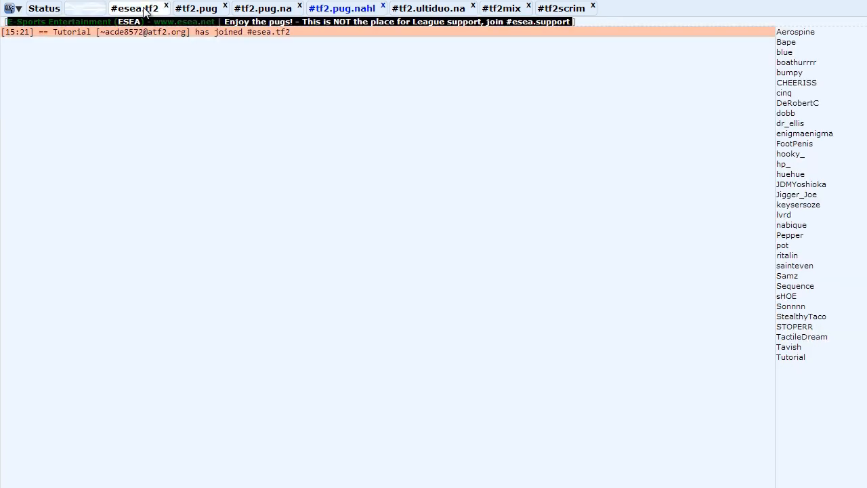
{"action": "left_click", "coordinate": [202, 11]}
{"action": "left_click", "coordinate": [265, 11]}
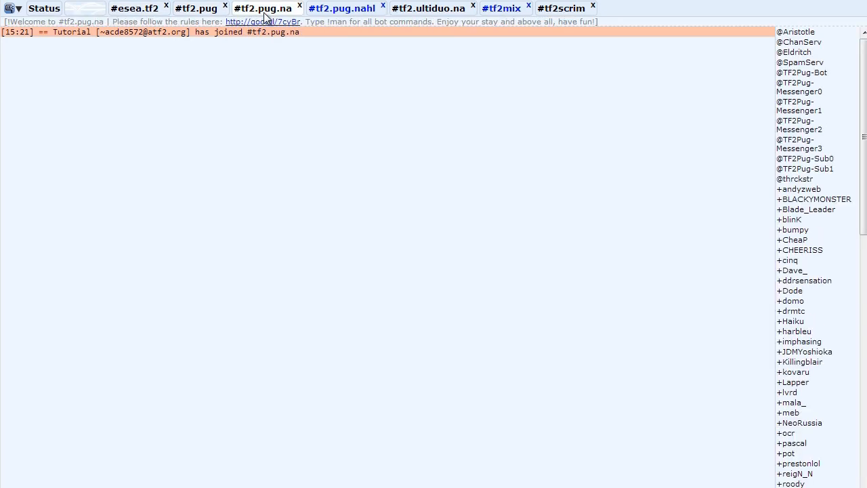
{"action": "left_click", "coordinate": [342, 11]}
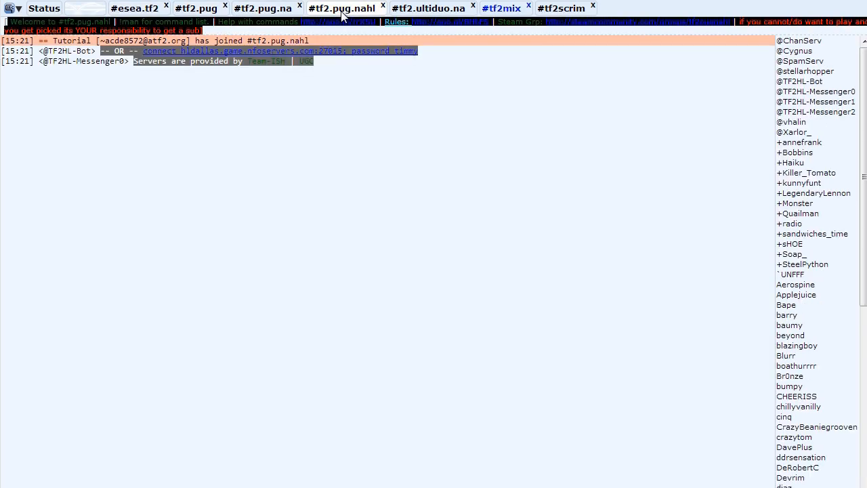
{"action": "left_click", "coordinate": [431, 11]}
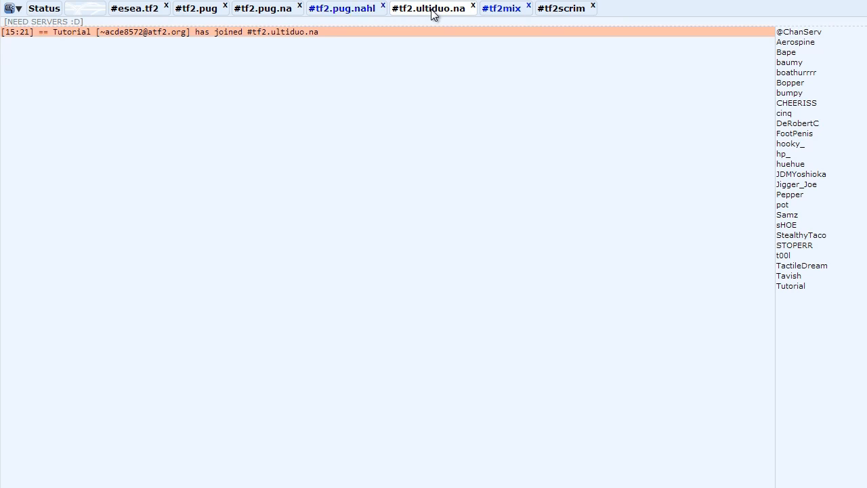
- View #tf2mix and #tf2scrim, revisit #tf2.pug.nahl and #tf2.ultiduo.na, and end on #tf2mix
{"action": "left_click", "coordinate": [503, 14]}
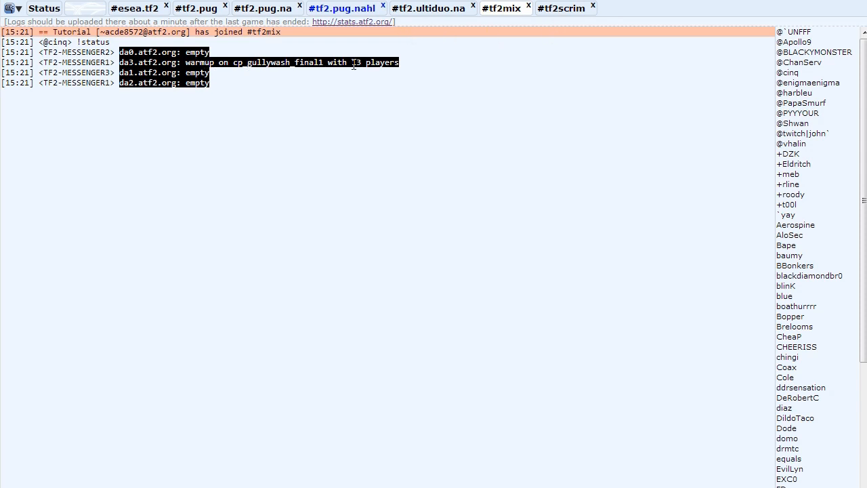
{"action": "left_click", "coordinate": [565, 11]}
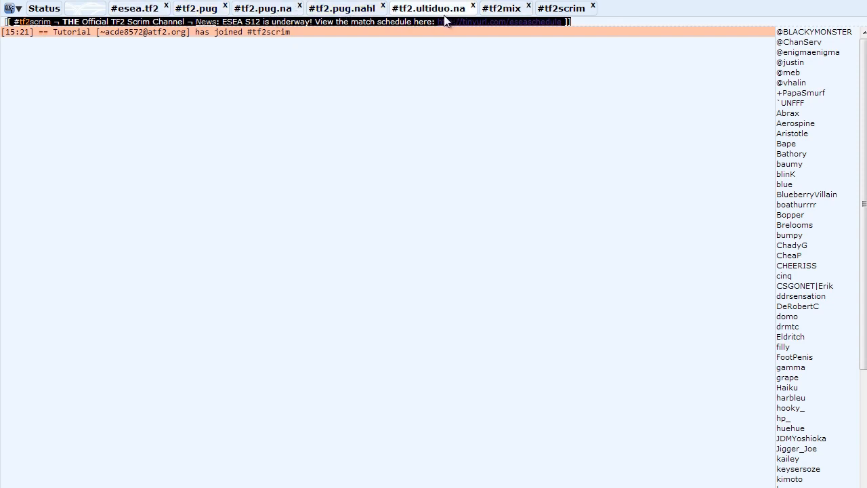
{"action": "left_click", "coordinate": [340, 11]}
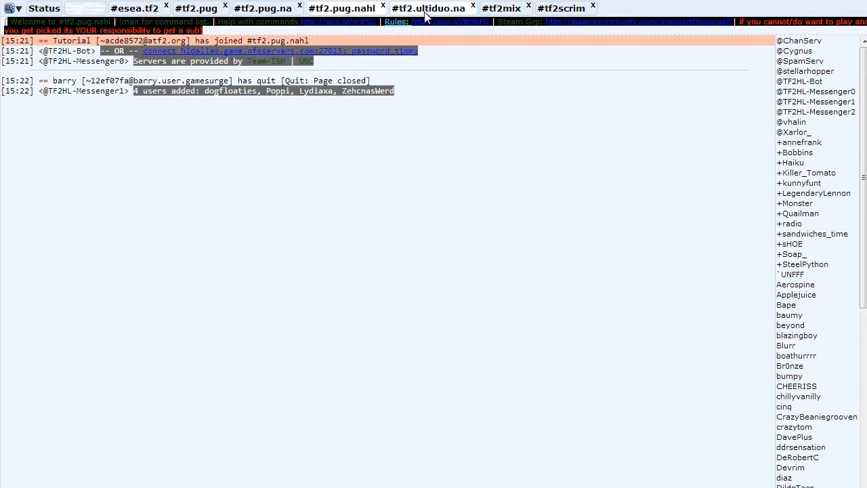
{"action": "left_click", "coordinate": [433, 13]}
{"action": "left_click", "coordinate": [506, 12]}
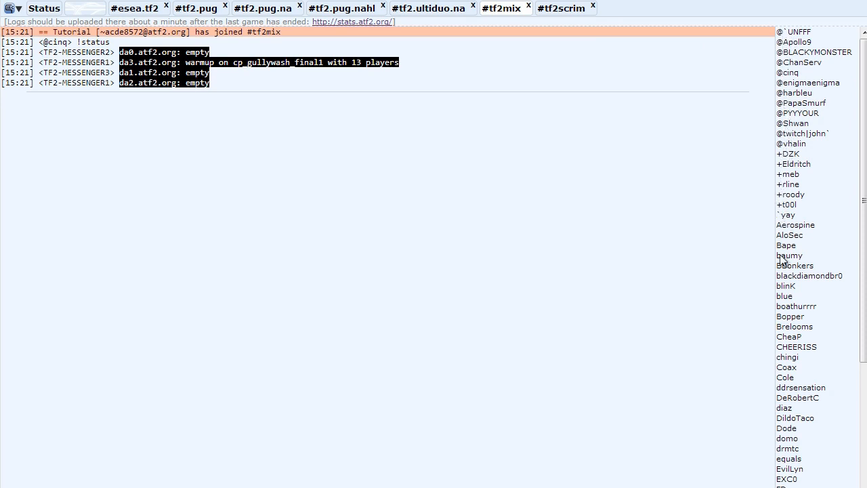
- Drag the nick list scrollbar to browse the #tf2mix users
{"action": "mouse_move", "coordinate": [864, 221]}
{"action": "left_mouse_down"}
{"action": "mouse_move", "coordinate": [864, 426]}
{"action": "mouse_move", "coordinate": [865, 222]}
{"action": "left_mouse_up"}
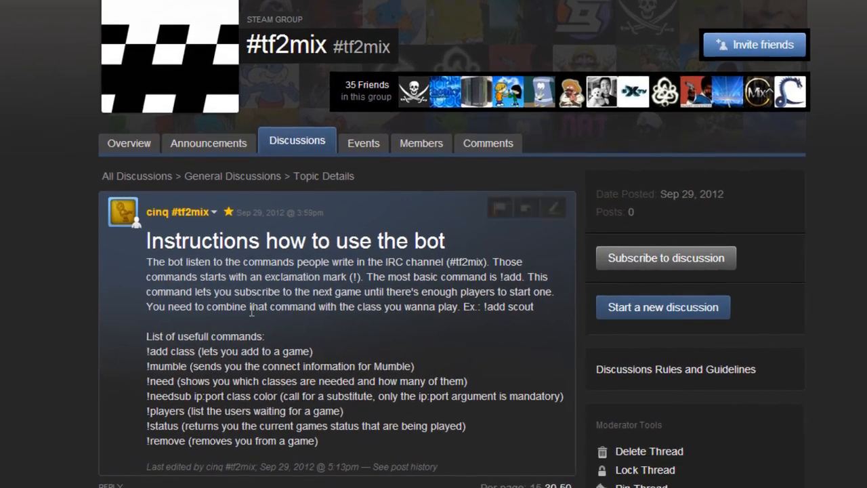
{"action": "left_click_drag", "start_coordinate": [147, 351], "coordinate": [319, 353]}
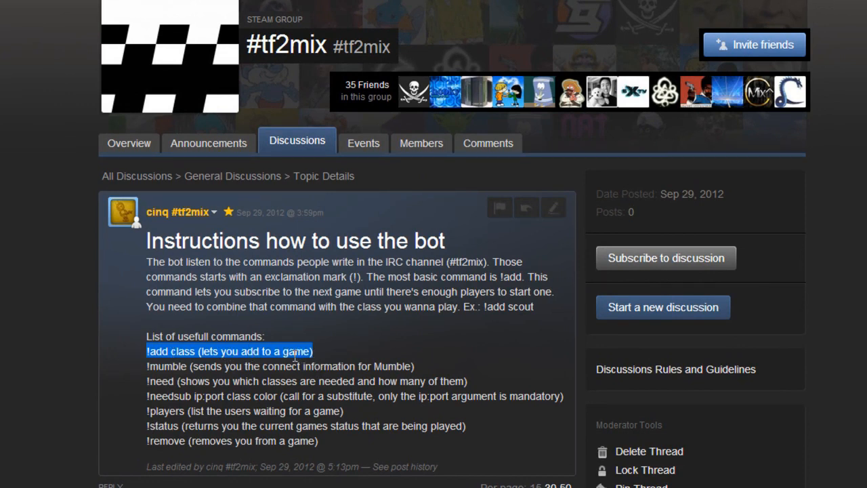
{"action": "left_click_drag", "start_coordinate": [147, 366], "coordinate": [419, 366]}
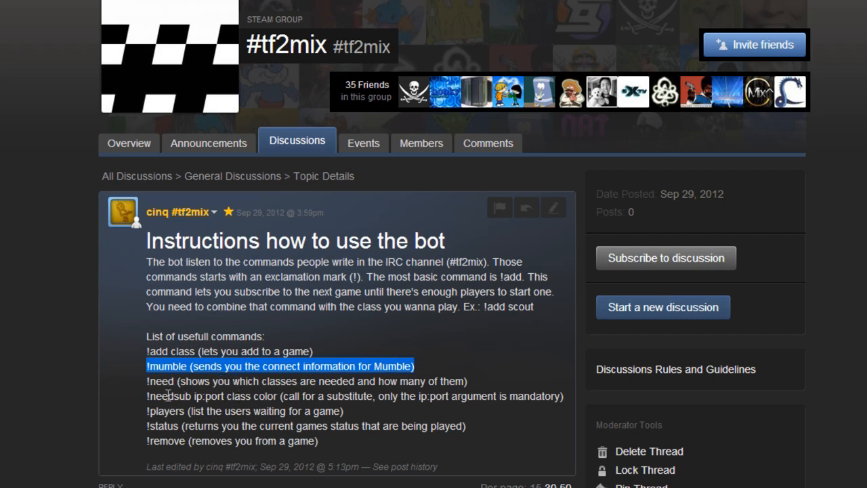
{"action": "left_click_drag", "start_coordinate": [147, 396], "coordinate": [316, 398]}
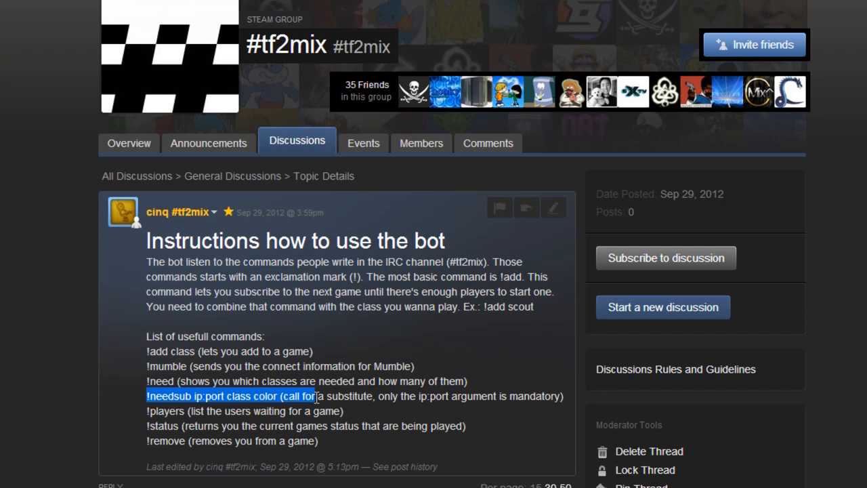
{"action": "left_click_drag", "start_coordinate": [195, 397], "coordinate": [224, 396]}
{"action": "left_click", "coordinate": [257, 396]}
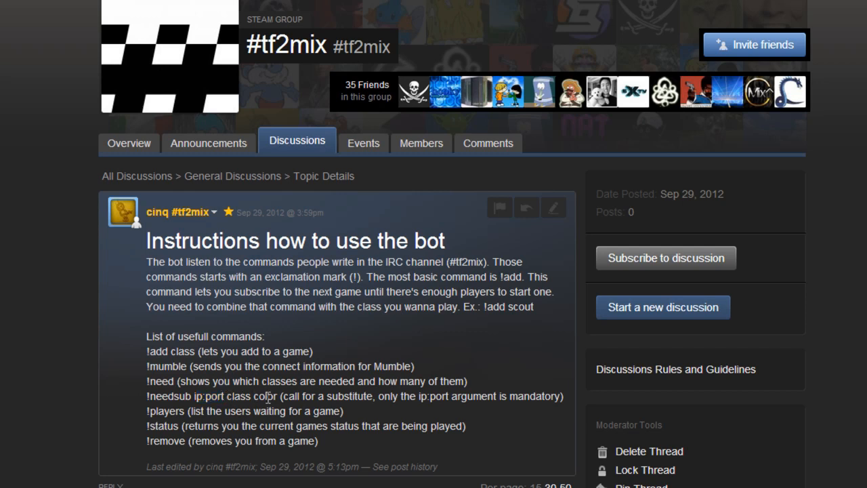
{"action": "triple_click", "coordinate": [269, 398]}
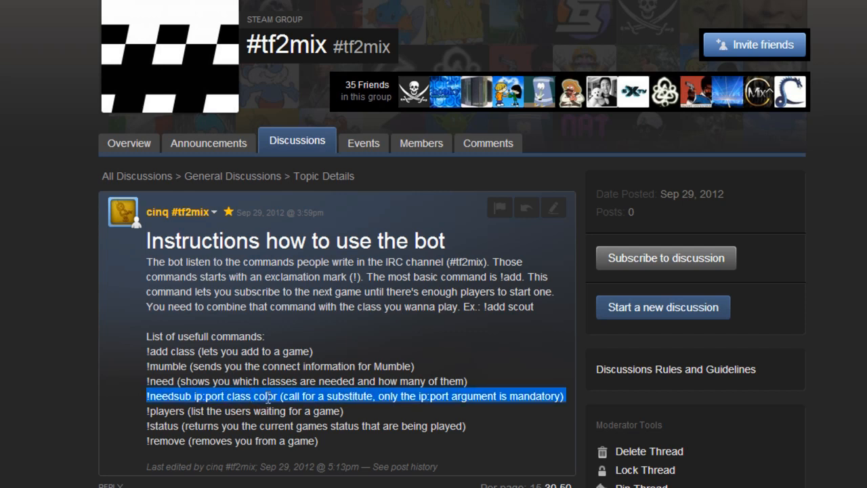
{"action": "left_click", "coordinate": [269, 398]}
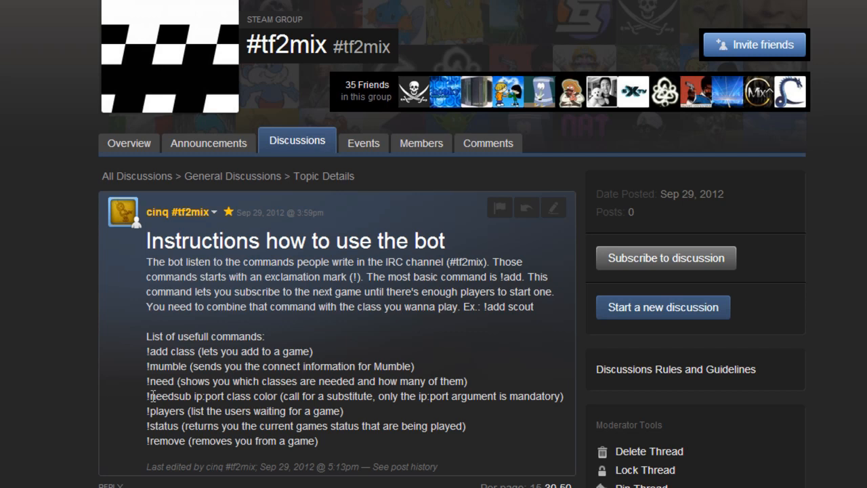
- Highlight the !players, !remove and !add class lines in the bot instructions
{"action": "left_click_drag", "start_coordinate": [147, 410], "coordinate": [193, 410]}
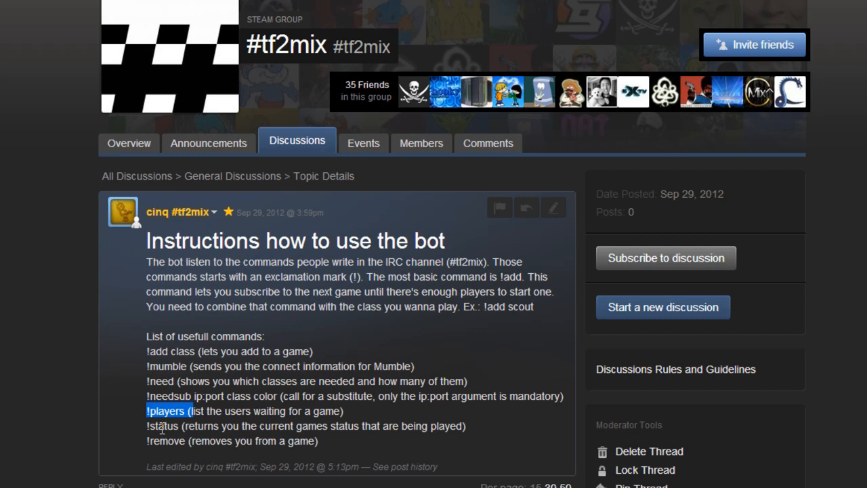
{"action": "left_click", "coordinate": [152, 427]}
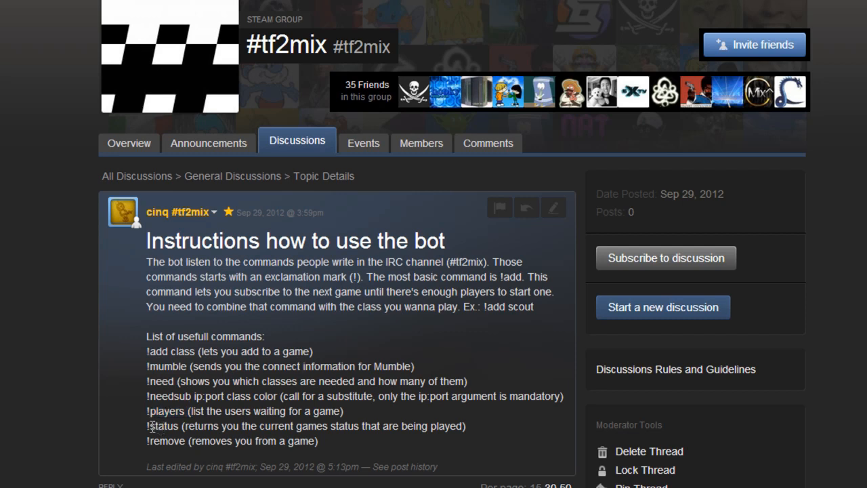
{"action": "left_click_drag", "start_coordinate": [161, 440], "coordinate": [178, 442]}
{"action": "left_click_drag", "start_coordinate": [147, 351], "coordinate": [195, 351]}
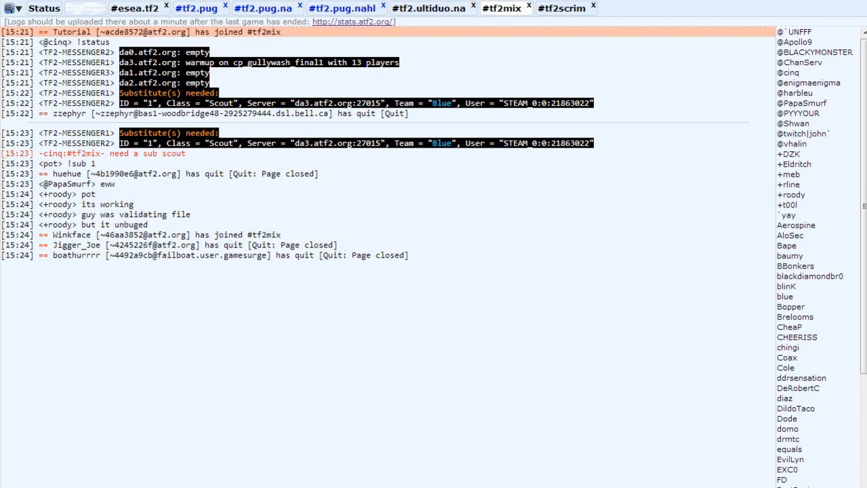
- Reveal the chat input line, type 'roody,' and erase it again
{"action": "mouse_move", "coordinate": [637, 487]}
{"action": "left_mouse_down"}
{"action": "mouse_move", "coordinate": [637, 430]}
{"action": "mouse_move", "coordinate": [633, 481]}
{"action": "left_mouse_up"}
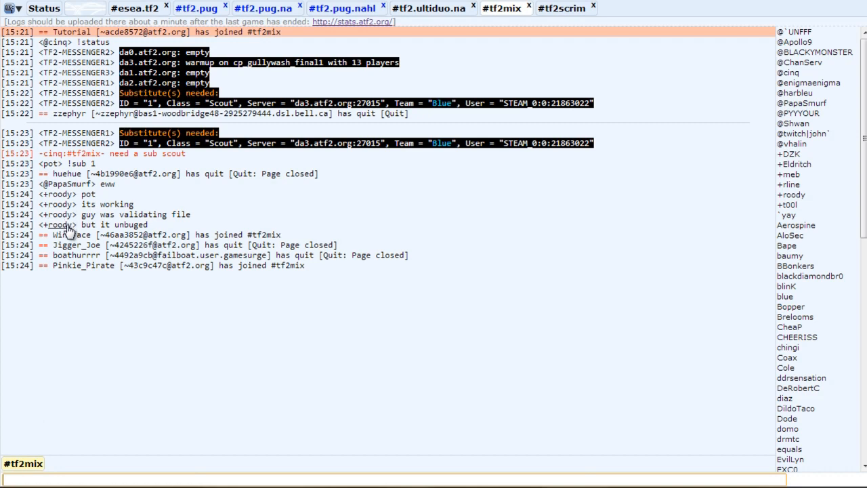
{"action": "type", "text": "roody,"}
{"action": "key", "text": "BackSpace"}
{"action": "key", "text": "BackSpace"}
{"action": "key", "text": "BackSpace"}
{"action": "key", "text": "BackSpace"}
{"action": "key", "text": "BackSpace"}
{"action": "key", "text": "BackSpace"}
{"action": "key", "text": "BackSpace"}
- In #tf2scrim, open a private query with a channel operator from the user list
{"action": "left_click", "coordinate": [561, 9]}
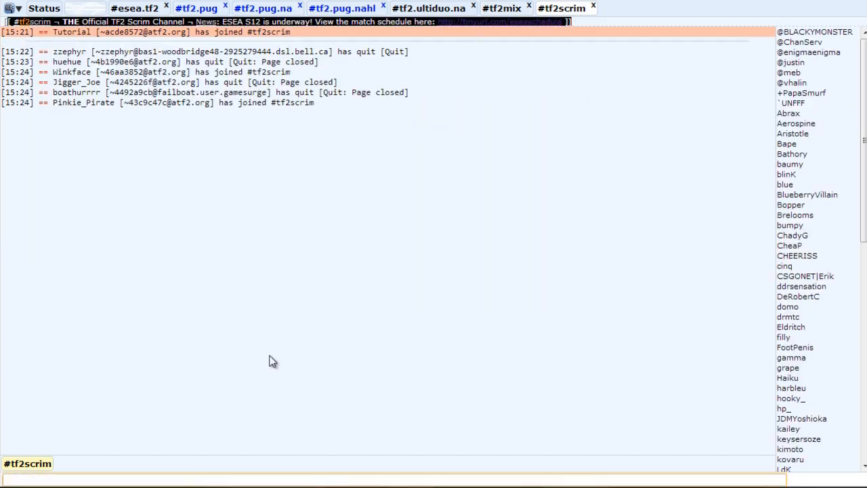
{"action": "left_click", "coordinate": [806, 113]}
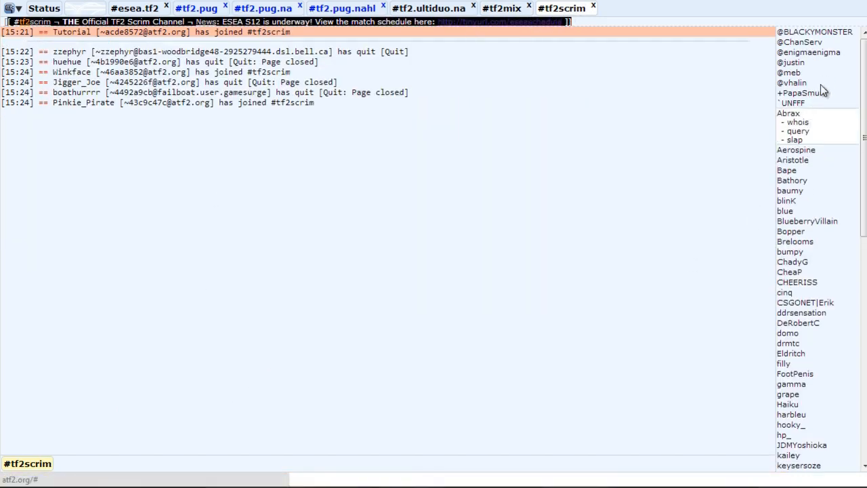
{"action": "left_click", "coordinate": [801, 151]}
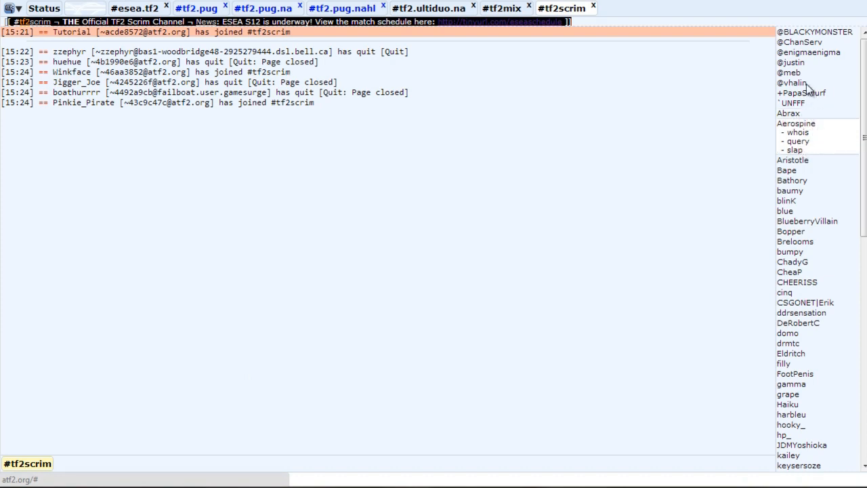
{"action": "left_click", "coordinate": [823, 53]}
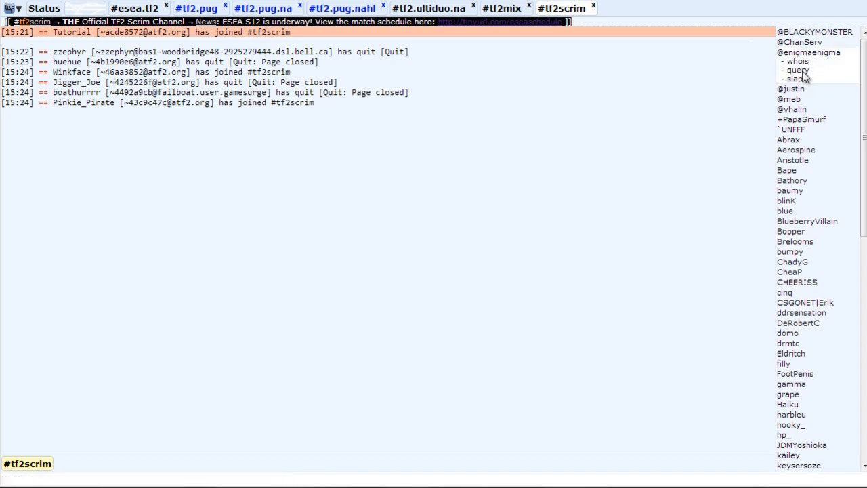
{"action": "left_click", "coordinate": [798, 71]}
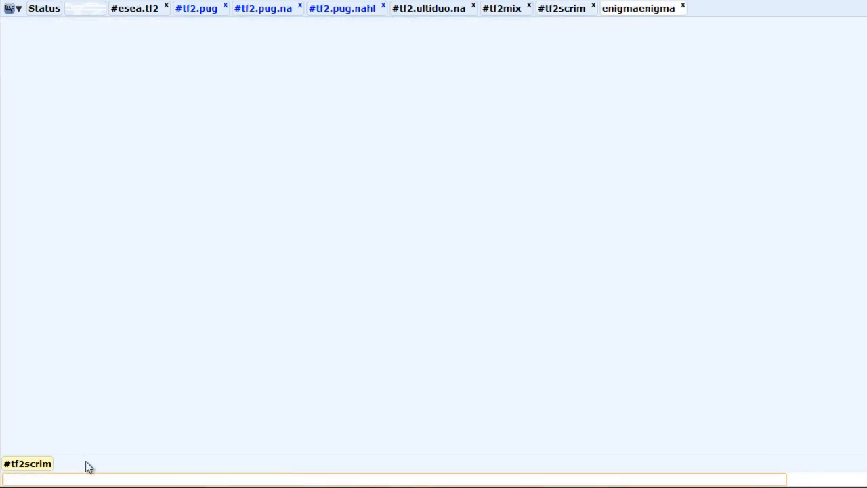
- Type and erase test text, close the query tab, and return to #tf2mix
{"action": "type", "text": "fjkldsafjdsaklfj a"}
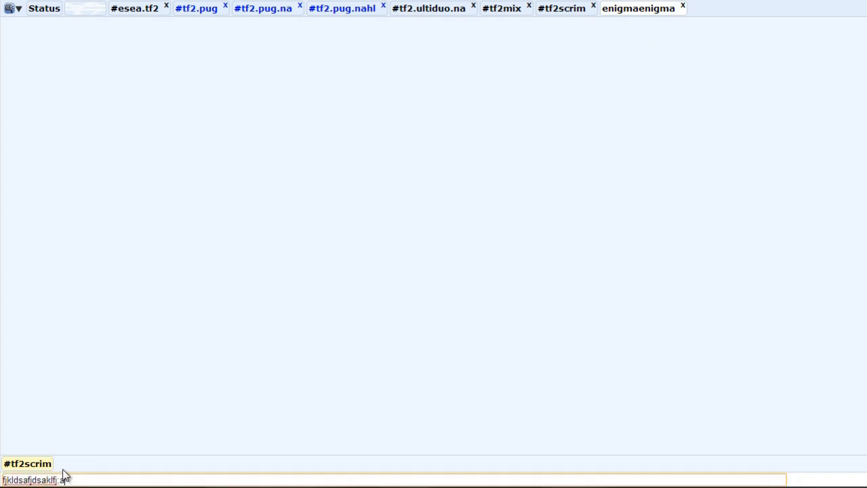
{"action": "key", "text": "BackSpace"}
{"action": "key", "text": "BackSpace"}
{"action": "key", "text": "BackSpace"}
{"action": "key", "text": "BackSpace"}
{"action": "key", "text": "BackSpace"}
{"action": "key", "text": "BackSpace"}
{"action": "key", "text": "BackSpace"}
{"action": "key", "text": "BackSpace"}
{"action": "key", "text": "BackSpace"}
{"action": "key", "text": "BackSpace"}
{"action": "key", "text": "BackSpace"}
{"action": "key", "text": "BackSpace"}
{"action": "key", "text": "BackSpace"}
{"action": "key", "text": "BackSpace"}
{"action": "key", "text": "BackSpace"}
{"action": "key", "text": "BackSpace"}
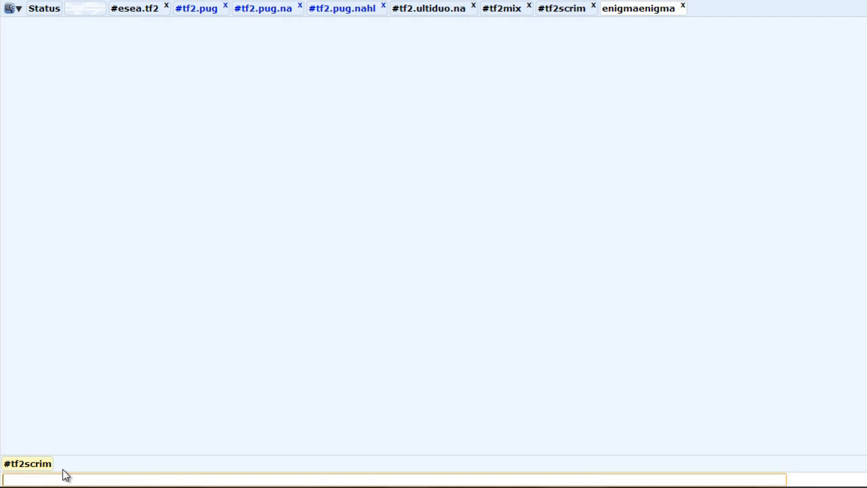
{"action": "middle_click", "coordinate": [639, 8]}
{"action": "left_click", "coordinate": [500, 10]}
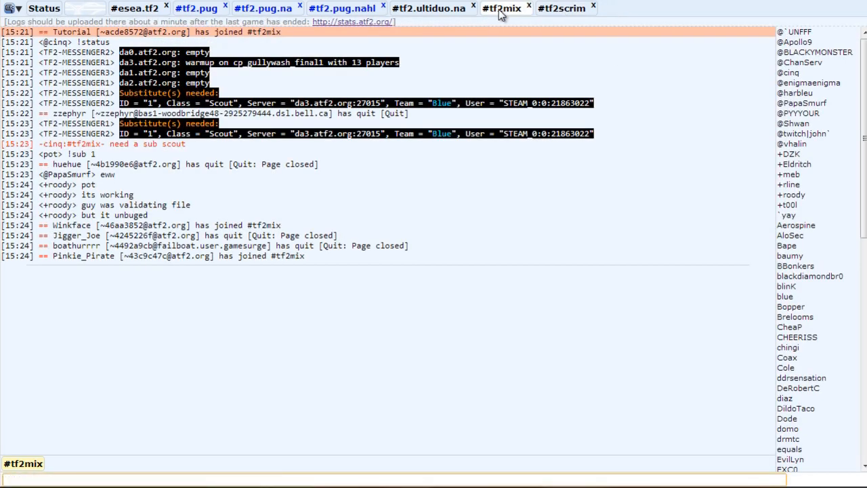
{"action": "left_click", "coordinate": [283, 13]}
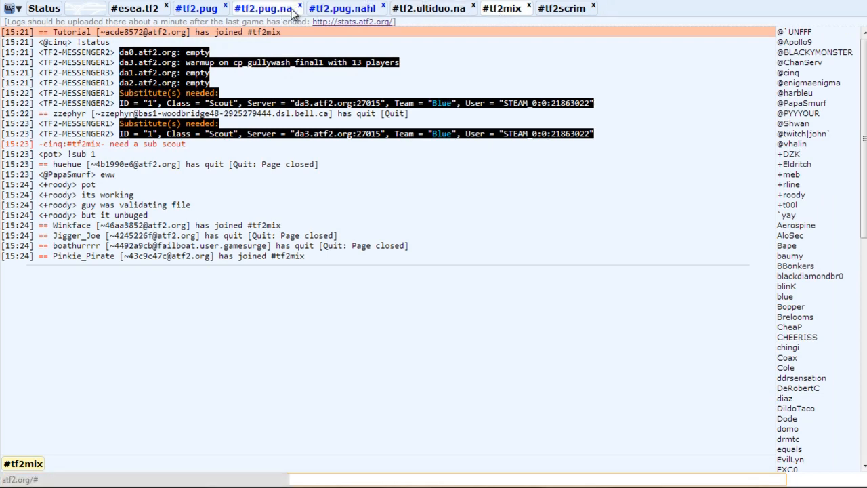
{"action": "left_click", "coordinate": [197, 9]}
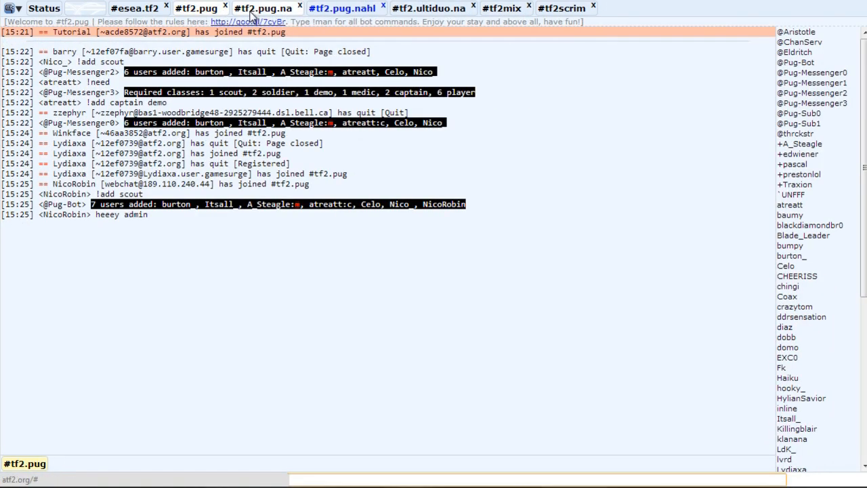
{"action": "left_click", "coordinate": [258, 10]}
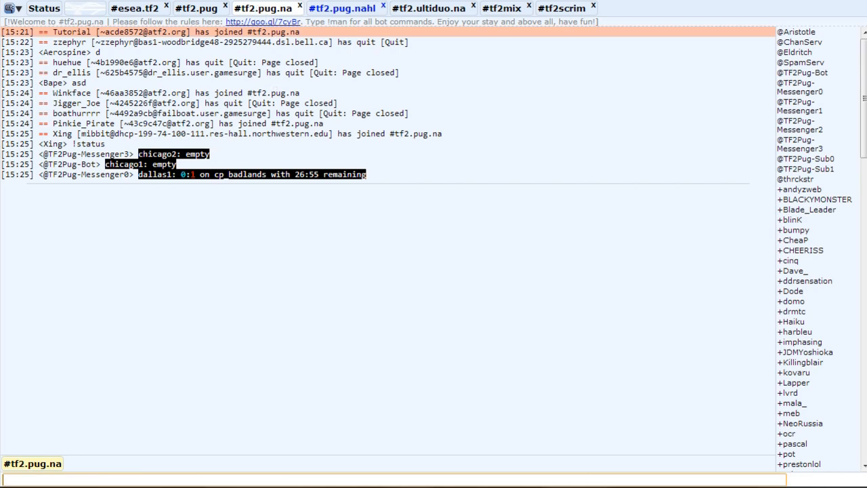
{"action": "left_click", "coordinate": [197, 486]}
{"action": "left_click_drag", "start_coordinate": [177, 39], "coordinate": [182, 9]}
{"action": "left_click", "coordinate": [54, 76]}
{"action": "left_click", "coordinate": [47, 93]}
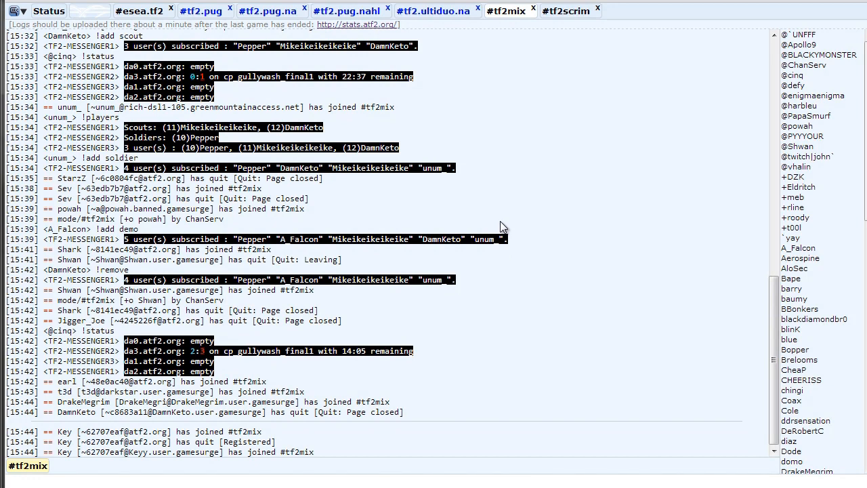
- Switch to the #tf2scrim channel
{"action": "left_click", "coordinate": [569, 12]}
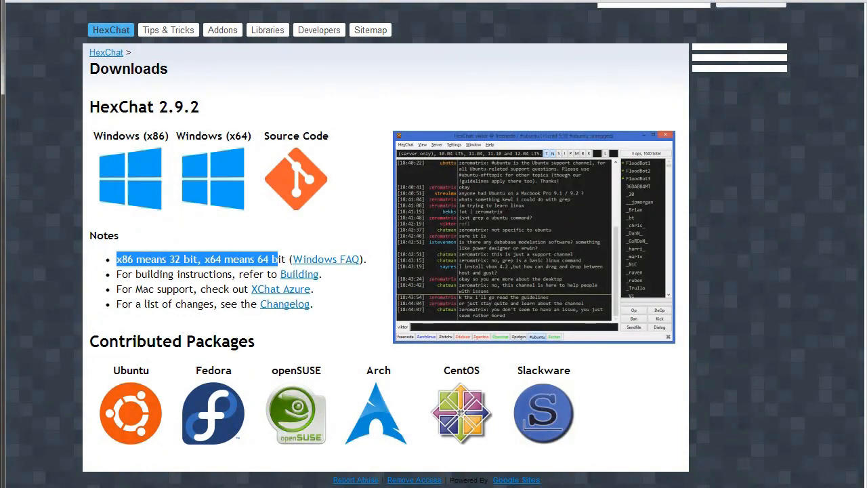
- Highlight the 'x86 means 32 bit' note on the HexChat Downloads page
{"action": "left_click", "coordinate": [222, 30]}
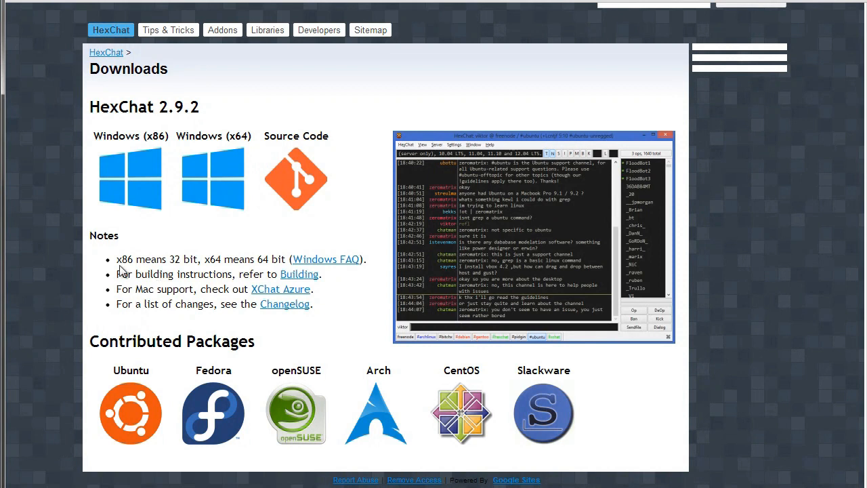
{"action": "left_click_drag", "start_coordinate": [116, 258], "coordinate": [244, 259]}
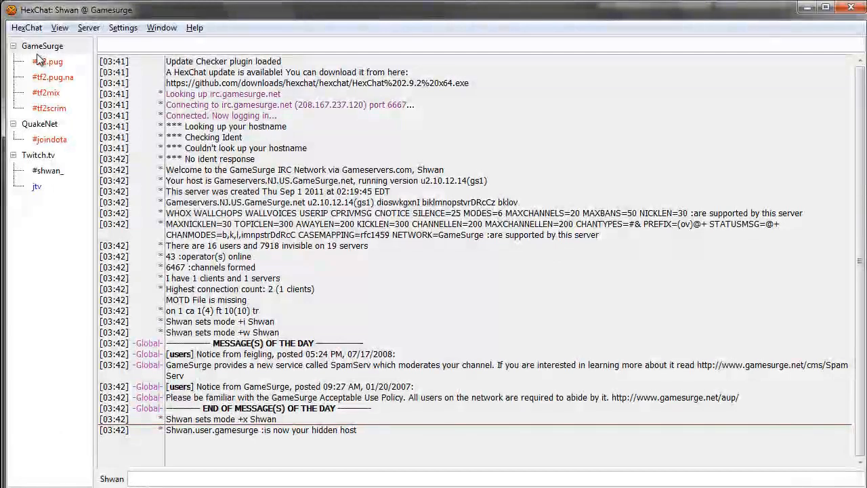
- Select #tf2mix in the channel tree, then open the HexChat menu
{"action": "left_click", "coordinate": [42, 61]}
{"action": "left_click", "coordinate": [46, 92]}
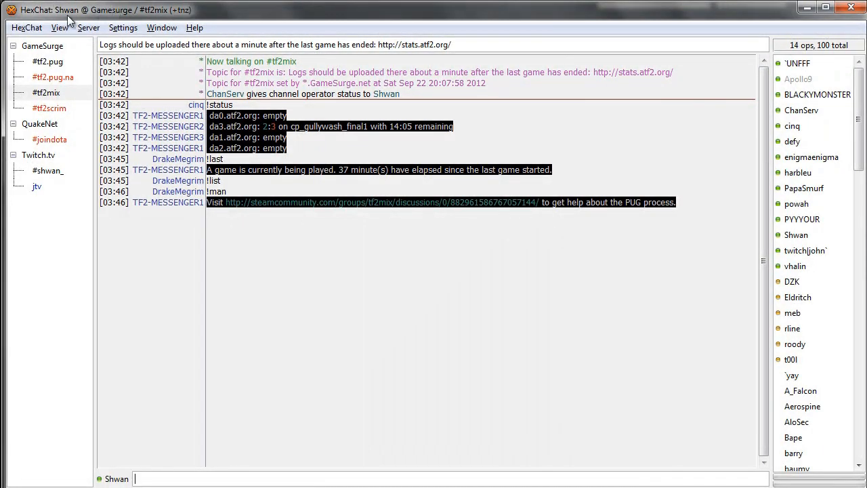
{"action": "left_click", "coordinate": [28, 26]}
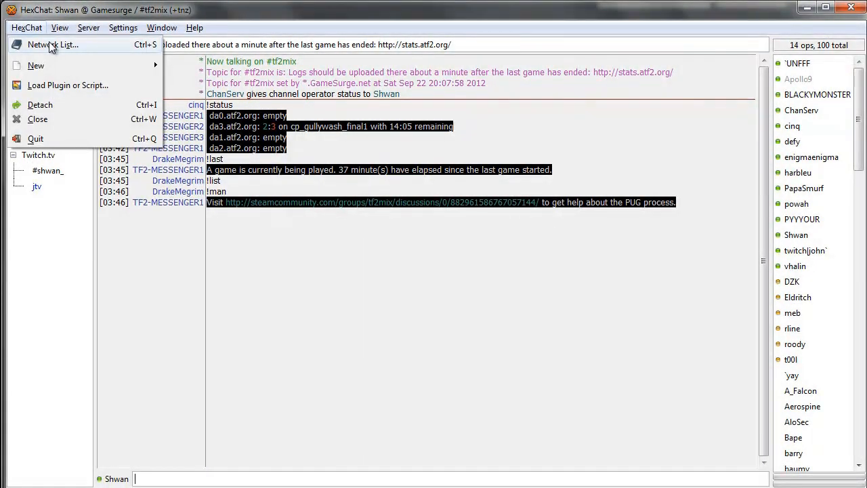
- Open the Network List and look over the nickname, user name and Gamesurge entries
{"action": "left_click", "coordinate": [49, 45]}
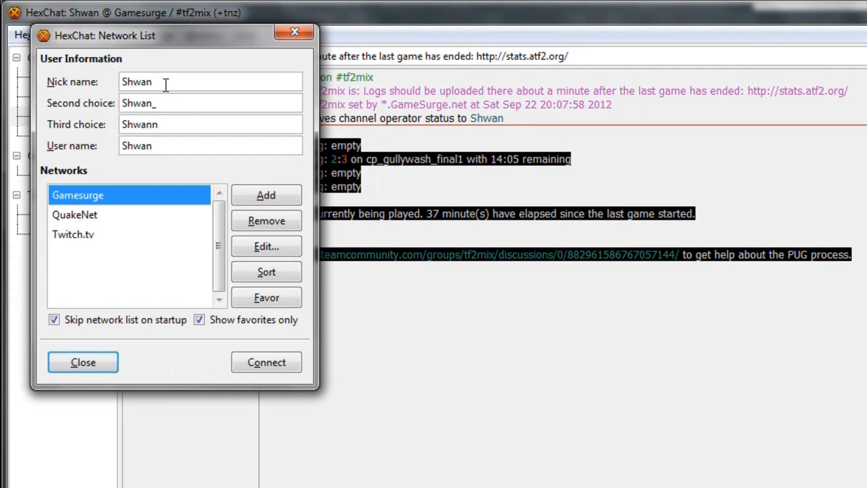
{"action": "double_click", "coordinate": [157, 82]}
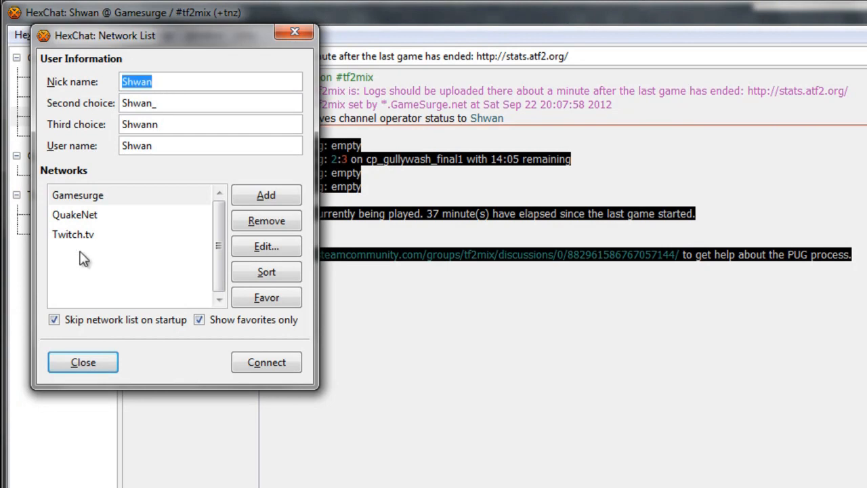
{"action": "left_click", "coordinate": [157, 146]}
{"action": "left_click", "coordinate": [112, 215]}
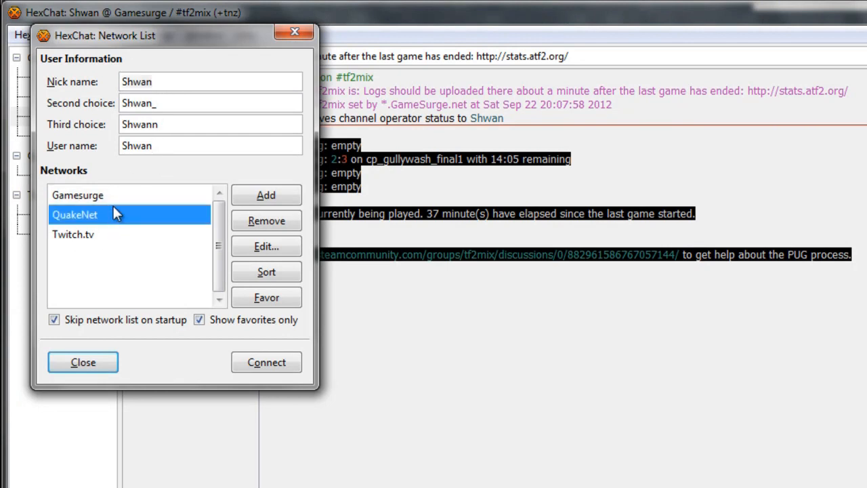
{"action": "left_click", "coordinate": [114, 196]}
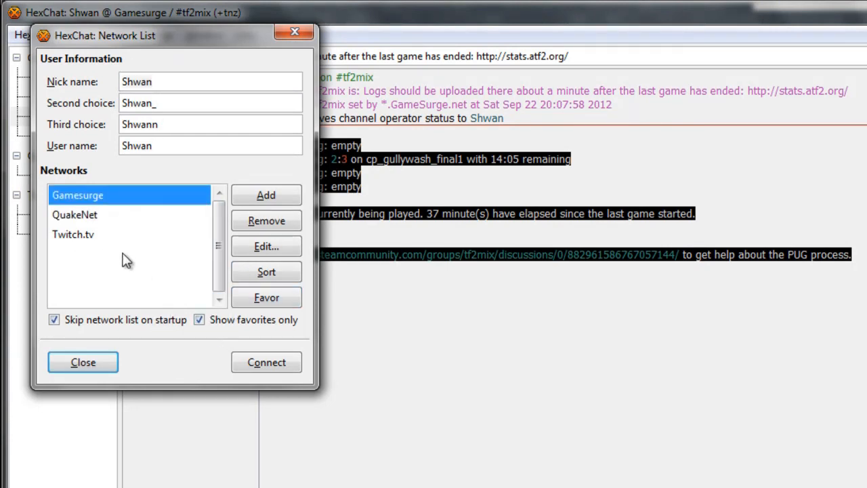
- Untick 'Show favorites only' and scroll to the top of the full network list
{"action": "left_click", "coordinate": [200, 321]}
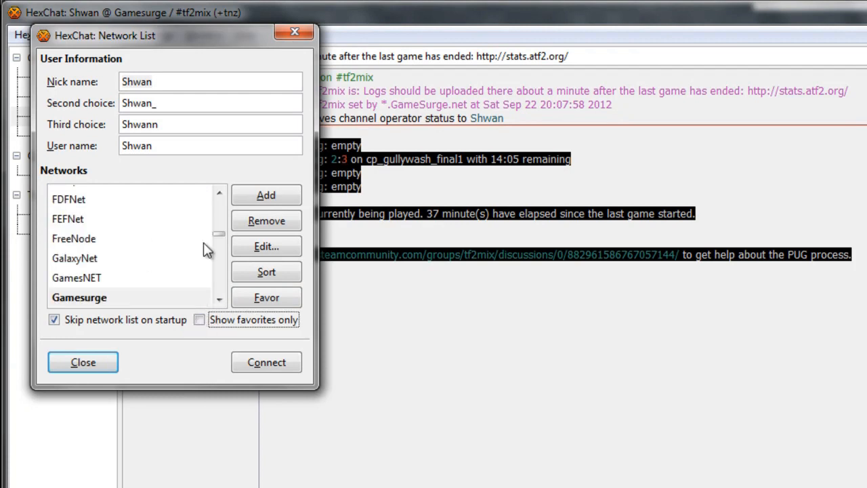
{"action": "left_click_drag", "start_coordinate": [219, 235], "coordinate": [224, 197]}
{"action": "left_click", "coordinate": [122, 197]}
{"action": "left_click", "coordinate": [108, 215]}
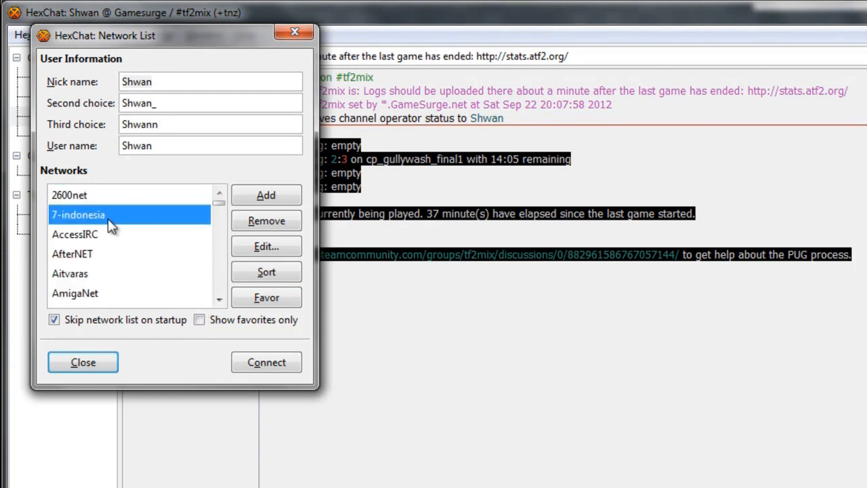
- Add a new network named Gamesurge to the network list
{"action": "left_click", "coordinate": [269, 198]}
{"action": "type", "text": "Game"}
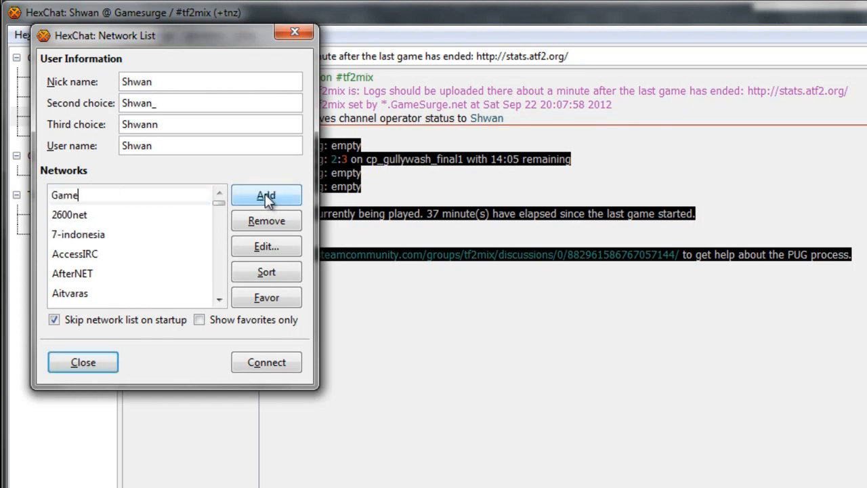
{"action": "type", "text": "surge"}
{"action": "left_click", "coordinate": [154, 210]}
{"action": "left_click", "coordinate": [151, 193]}
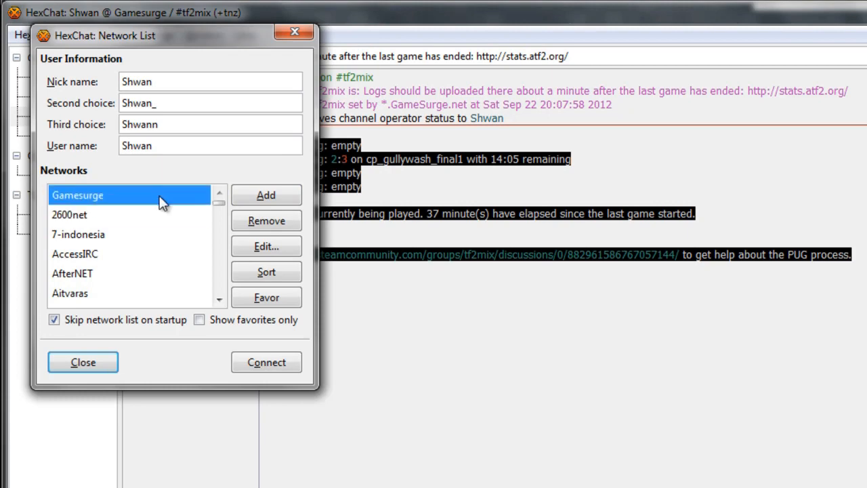
{"action": "left_click", "coordinate": [136, 214]}
{"action": "left_click", "coordinate": [139, 192]}
- Replace the placeholder server newserver/6667 with irc.gamesurge.net
{"action": "left_click", "coordinate": [258, 249]}
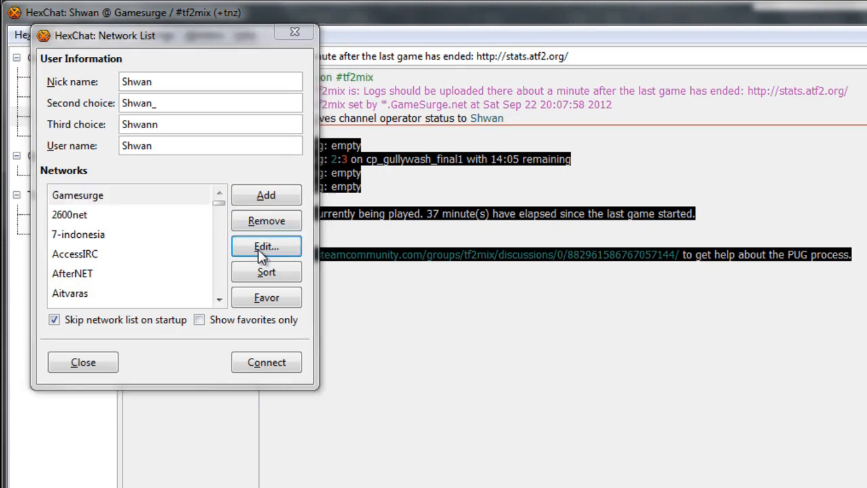
{"action": "double_click", "coordinate": [199, 101]}
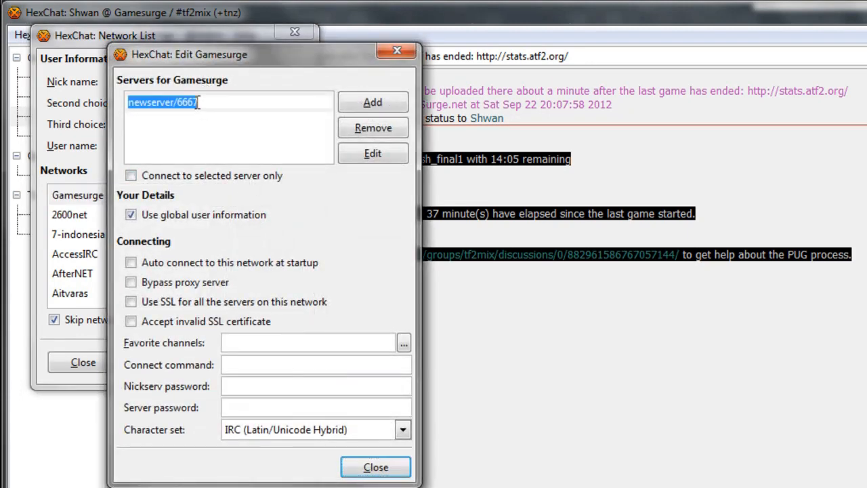
{"action": "left_click", "coordinate": [227, 116]}
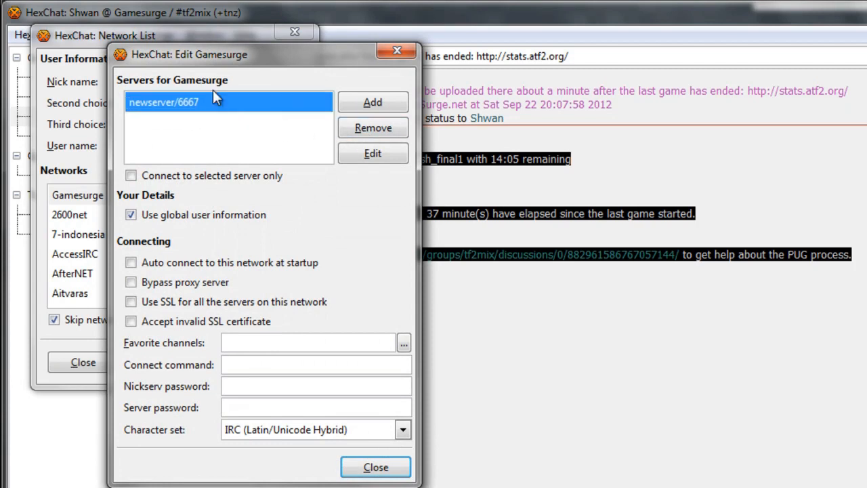
{"action": "left_click", "coordinate": [372, 153]}
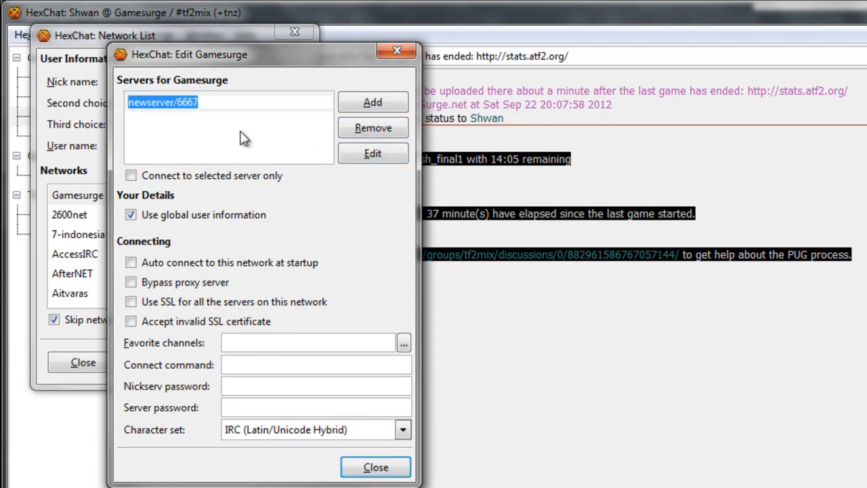
{"action": "type", "text": "irc.gamesur"}
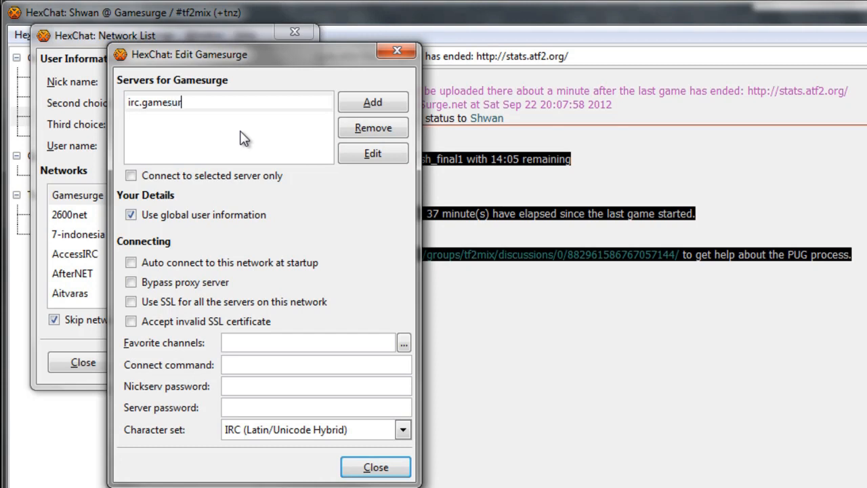
{"action": "type", "text": "ge.net"}
{"action": "key", "text": "Return"}
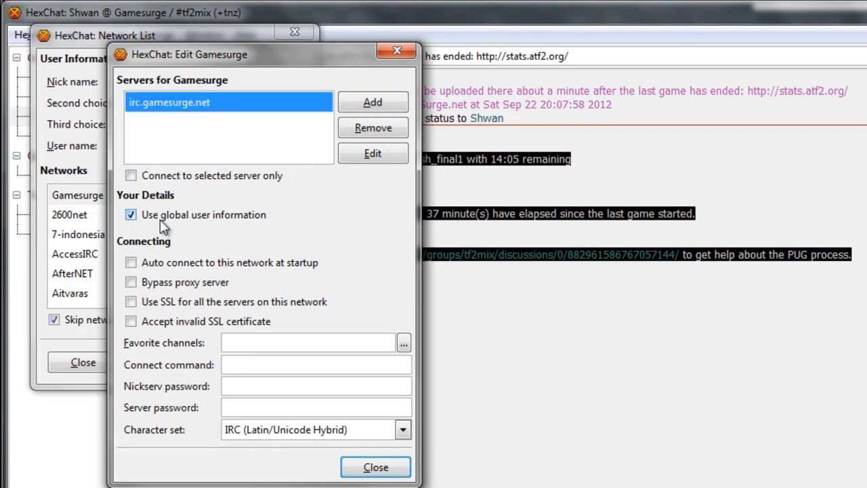
- Enable auto-connect at startup and set favorite channels #tf2scrim, #tf2mix, #pug.na
{"action": "left_click", "coordinate": [131, 263]}
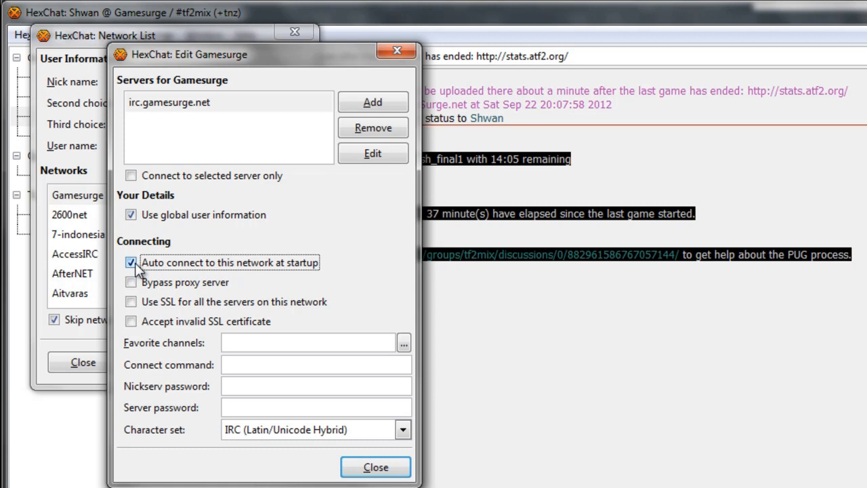
{"action": "left_click", "coordinate": [278, 339]}
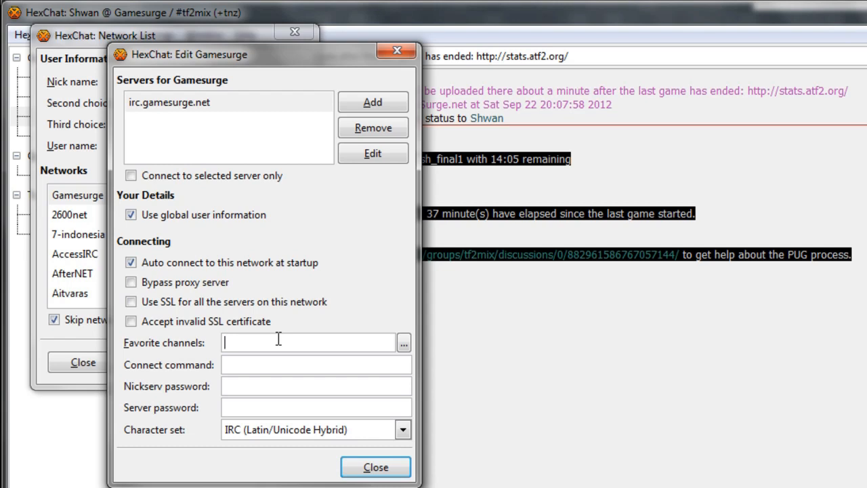
{"action": "type", "text": "#tf2scrim,#tf2mix,#pug.na"}
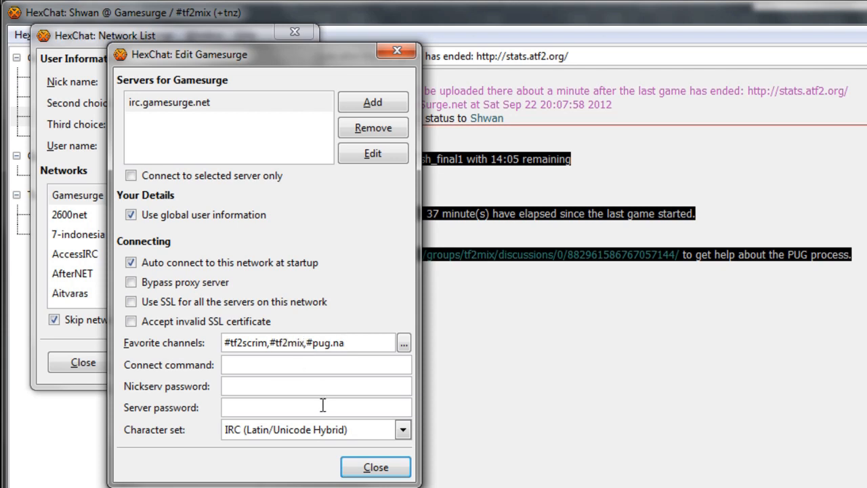
{"action": "left_click", "coordinate": [262, 359]}
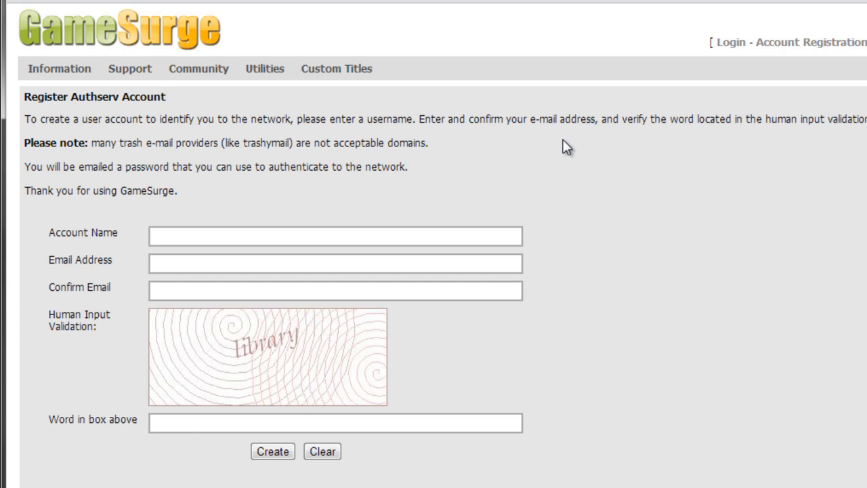
- Point out the Account Name and verification-word fields on the AuthServ registration form
{"action": "left_click", "coordinate": [242, 233]}
{"action": "left_click", "coordinate": [228, 424]}
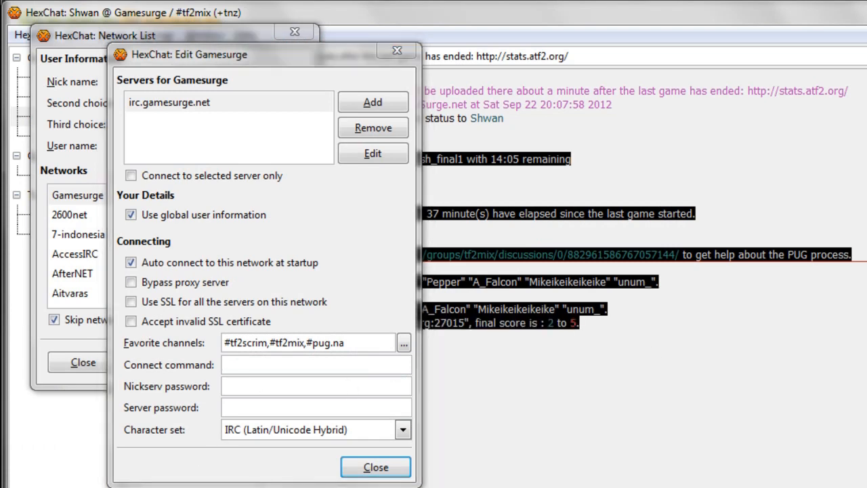
- Paste the /authserv AUTH login line into Gamesurge's Connect command field
{"action": "left_click", "coordinate": [262, 384]}
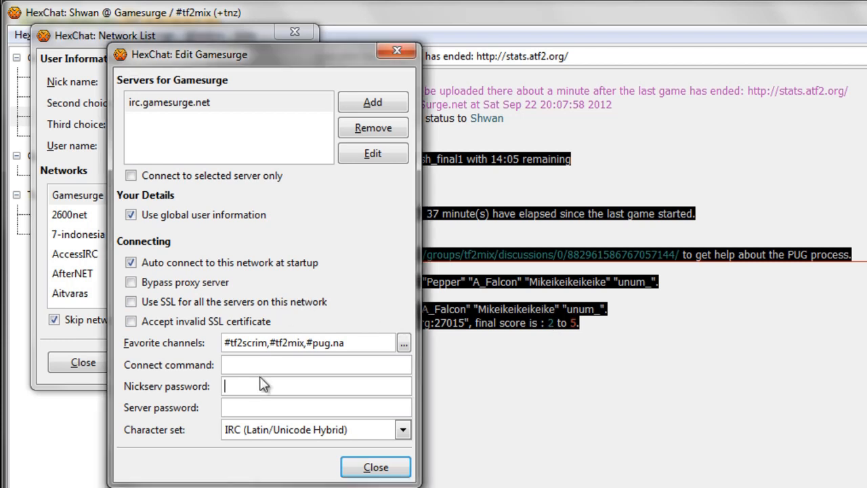
{"action": "left_click", "coordinate": [266, 365]}
{"action": "key", "text": "ctrl+v"}
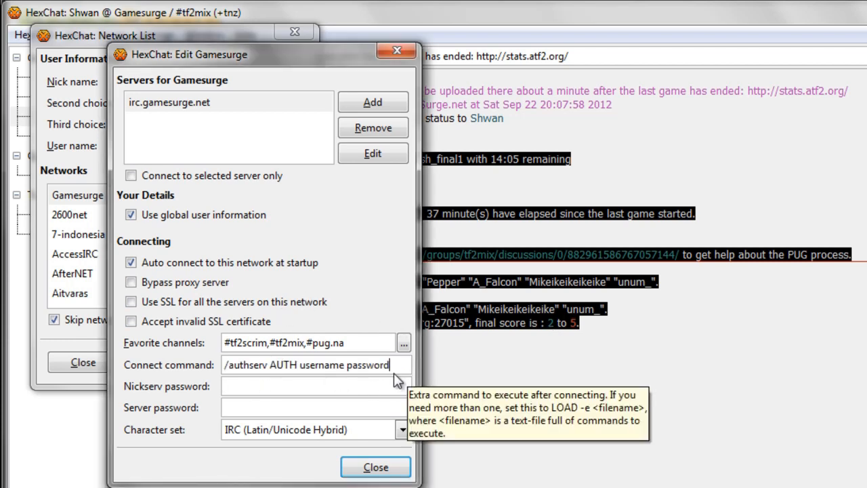
{"action": "double_click", "coordinate": [333, 365]}
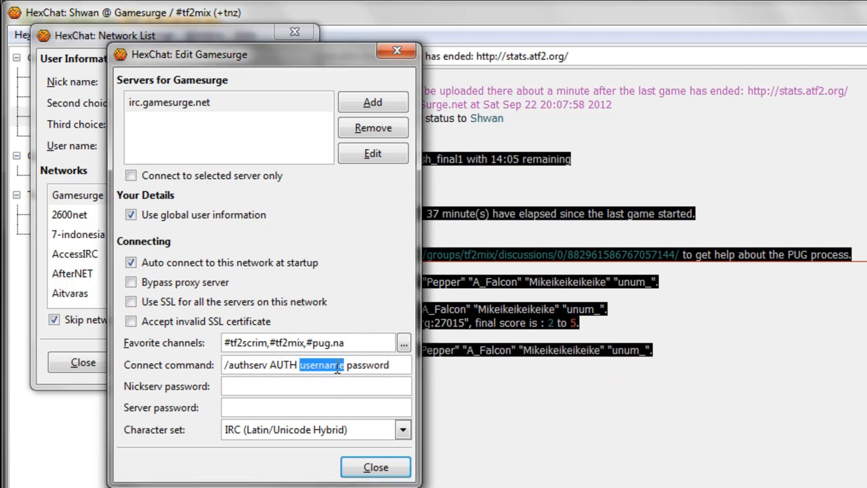
{"action": "left_click", "coordinate": [371, 364]}
{"action": "double_click", "coordinate": [371, 364]}
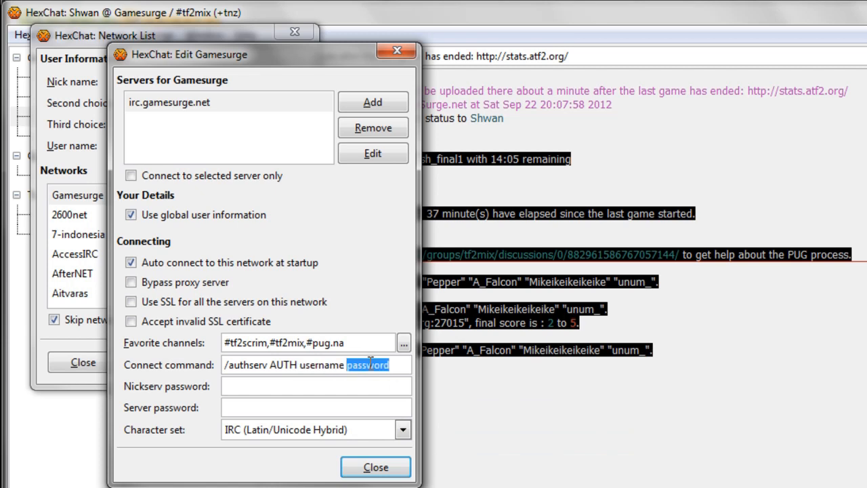
{"action": "double_click", "coordinate": [309, 365]}
{"action": "double_click", "coordinate": [375, 366]}
- Replace the username and password placeholders with your account name and password
{"action": "left_click", "coordinate": [323, 366]}
{"action": "double_click", "coordinate": [324, 366]}
{"action": "type", "text": "Shwan"}
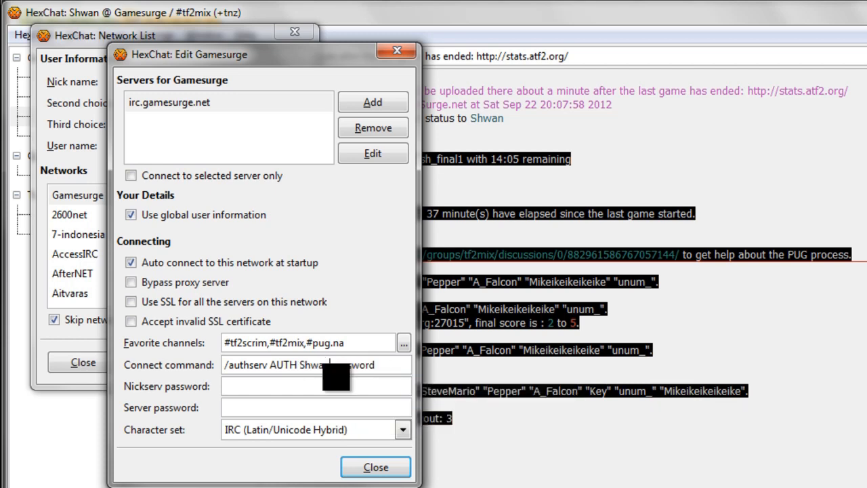
{"action": "double_click", "coordinate": [349, 364]}
{"action": "left_click", "coordinate": [352, 385]}
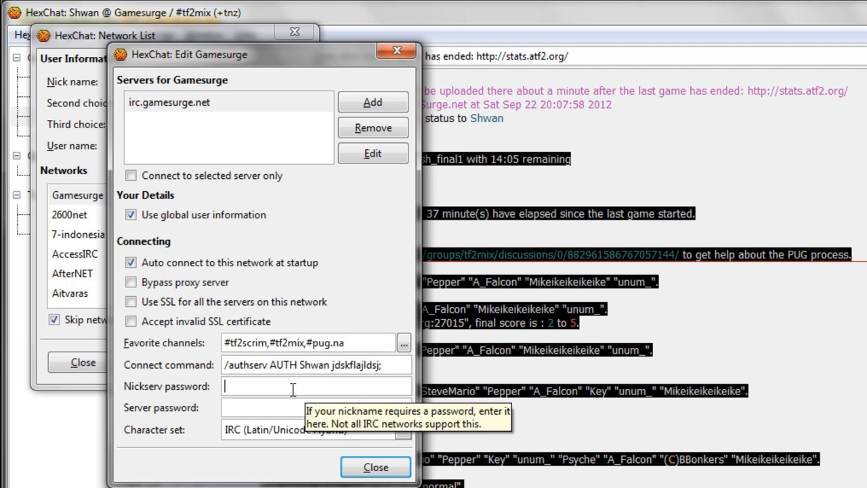
- Close the Gamesurge settings, reopen them to verify, then close the Network List
{"action": "left_click", "coordinate": [359, 466]}
{"action": "left_click", "coordinate": [119, 215]}
{"action": "left_click", "coordinate": [122, 198]}
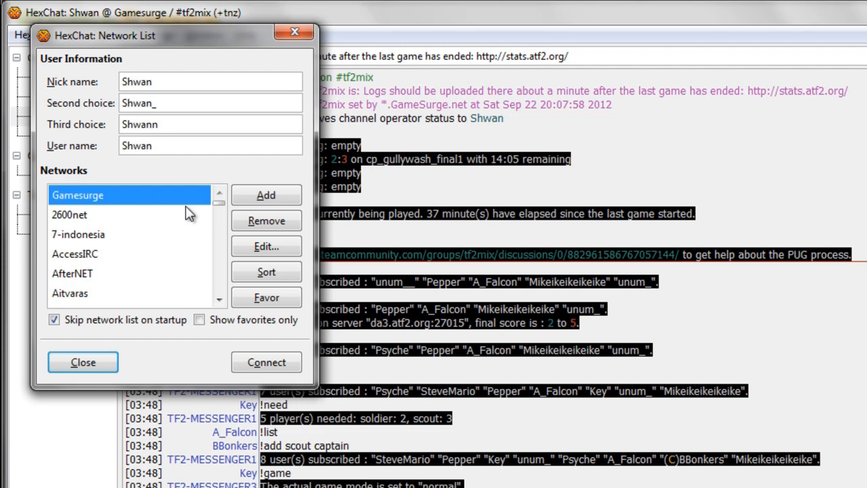
{"action": "left_click", "coordinate": [268, 246]}
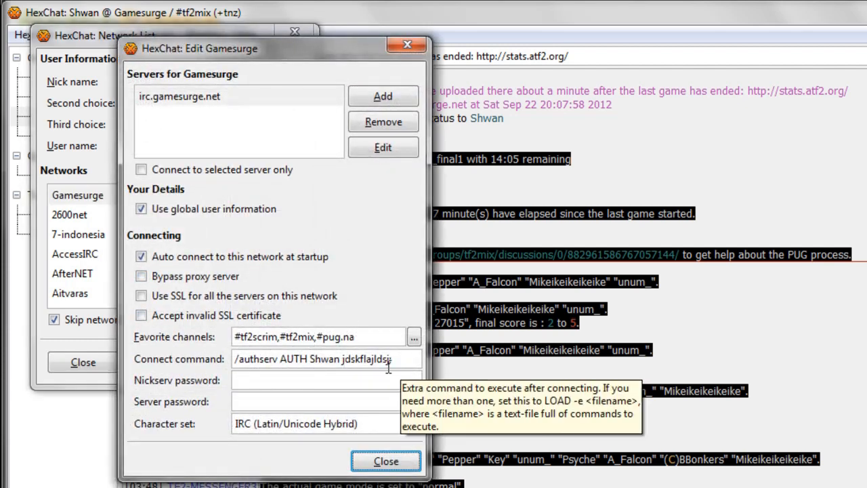
{"action": "left_click", "coordinate": [406, 44]}
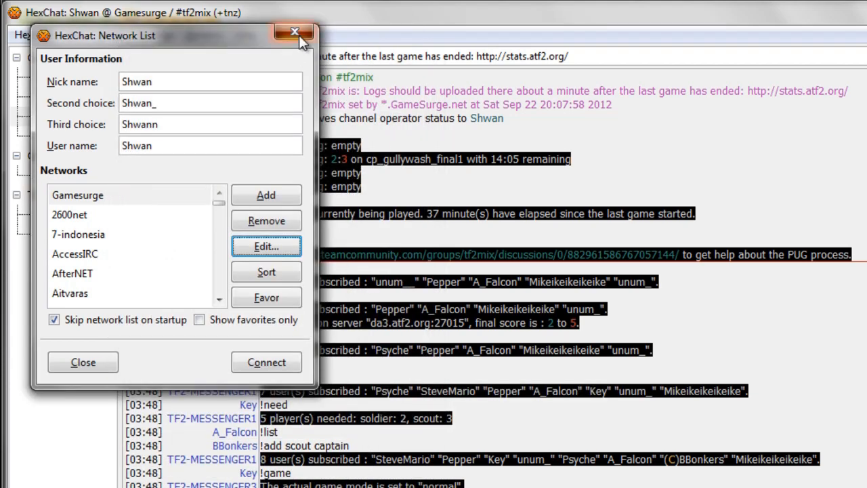
{"action": "left_click", "coordinate": [296, 33]}
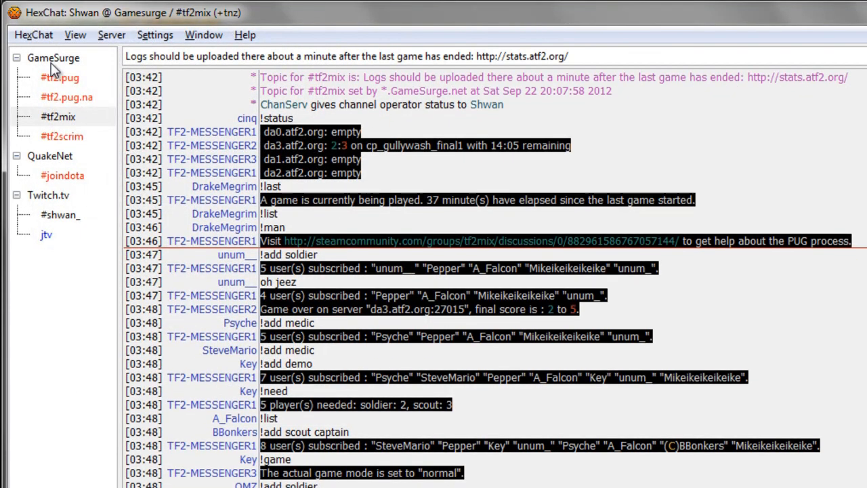
- Browse #tf2.pug, #tf2.pug.na, #tf2mix and #tf2scrim, ending on the GameSurge server messages
{"action": "left_click", "coordinate": [51, 61]}
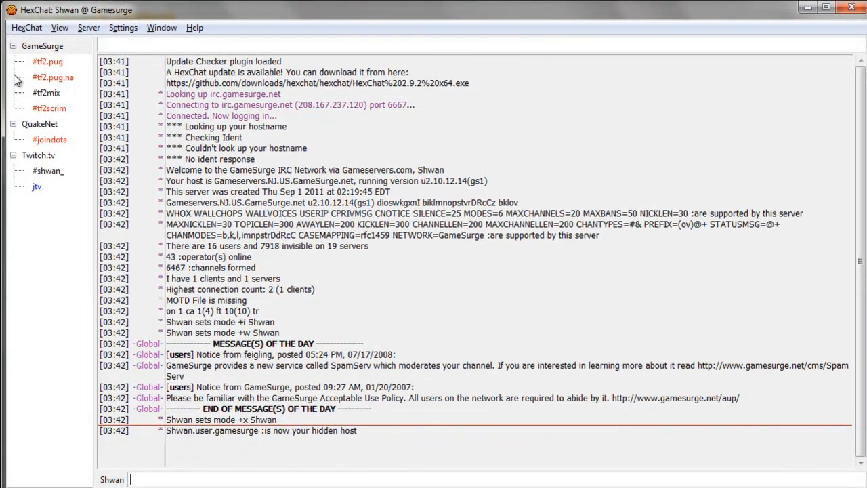
{"action": "left_click", "coordinate": [48, 78]}
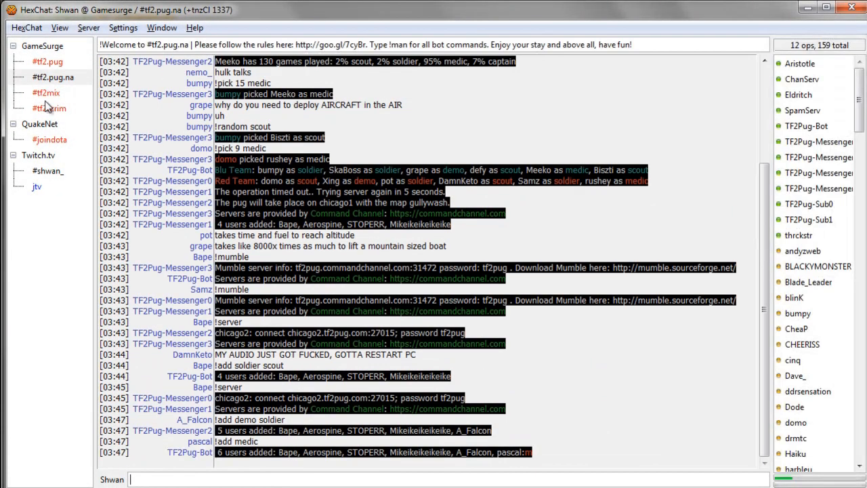
{"action": "left_click", "coordinate": [49, 108]}
{"action": "left_click", "coordinate": [50, 93]}
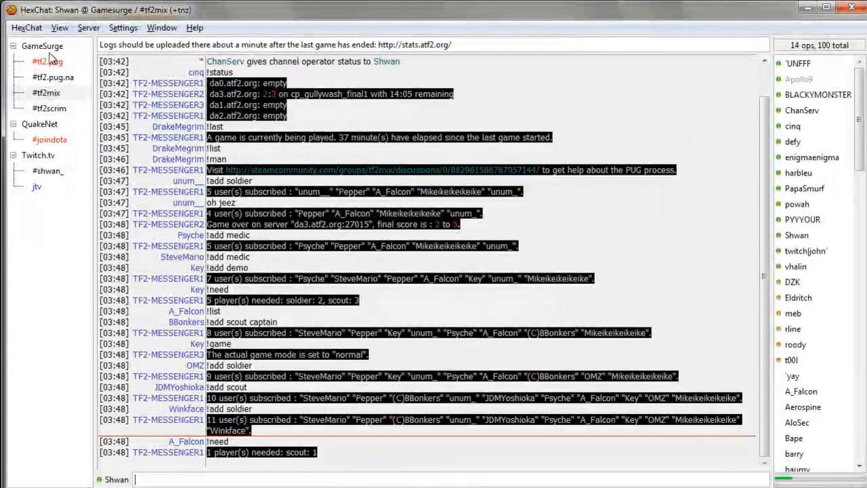
{"action": "left_click", "coordinate": [57, 47]}
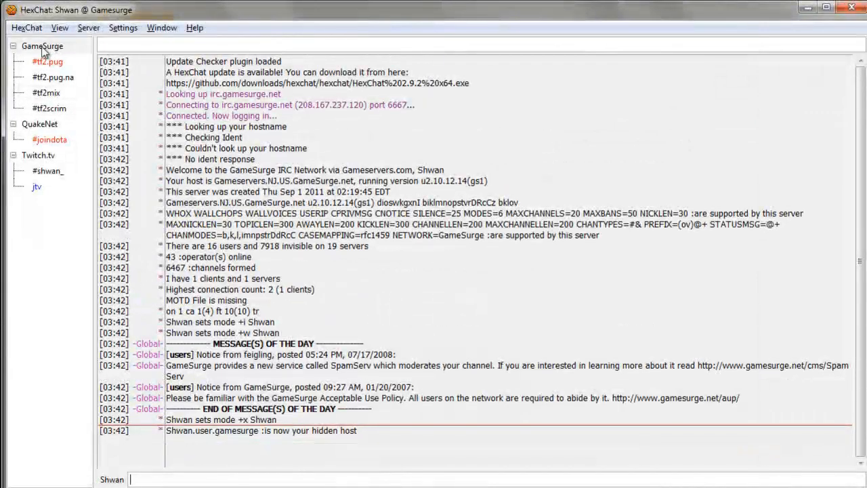
{"action": "left_click", "coordinate": [49, 61]}
{"action": "left_click", "coordinate": [54, 77]}
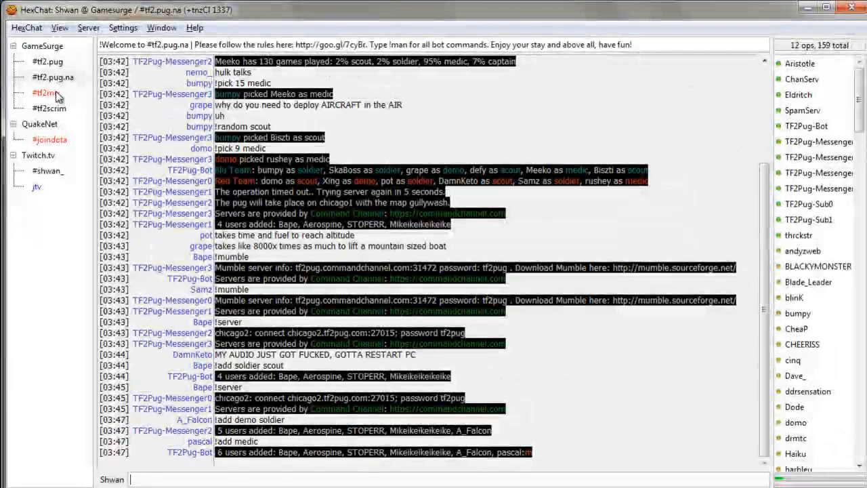
{"action": "left_click", "coordinate": [58, 63]}
{"action": "left_click", "coordinate": [62, 80]}
{"action": "left_click", "coordinate": [58, 95]}
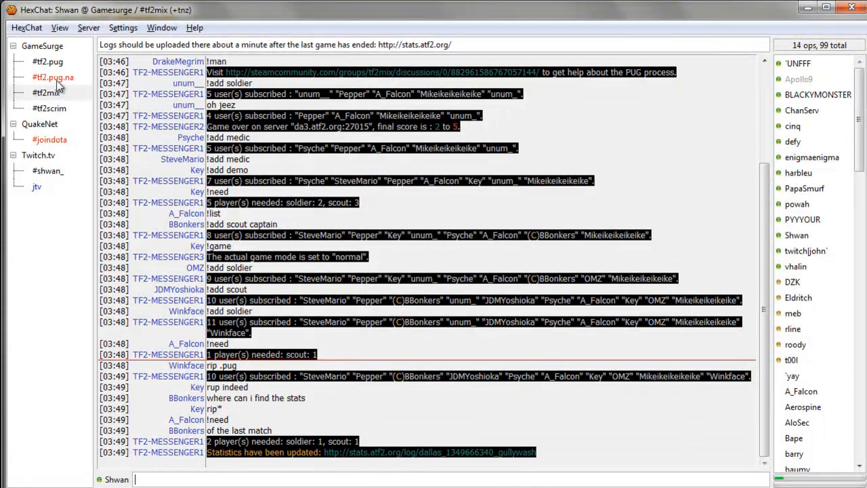
{"action": "left_click", "coordinate": [54, 63]}
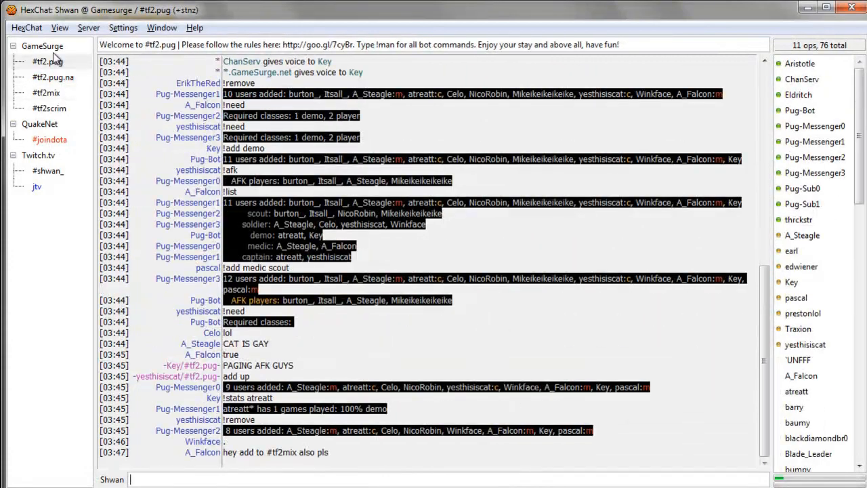
{"action": "left_click", "coordinate": [42, 46]}
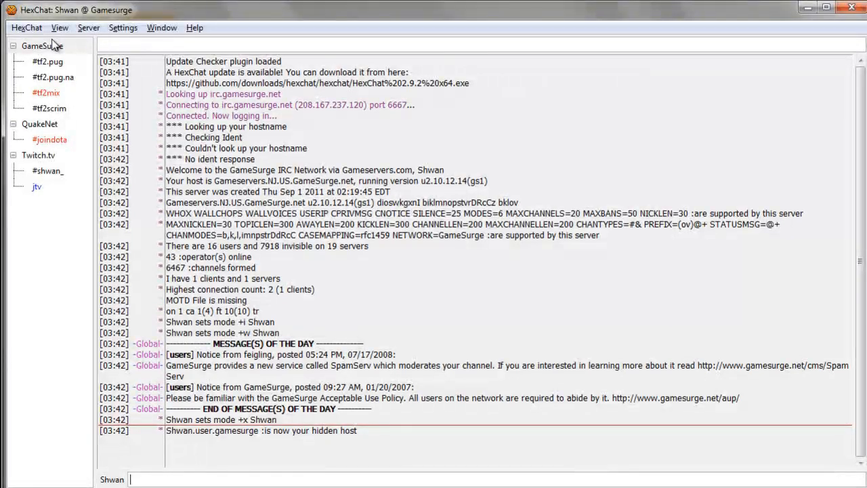
{"action": "left_click", "coordinate": [54, 44]}
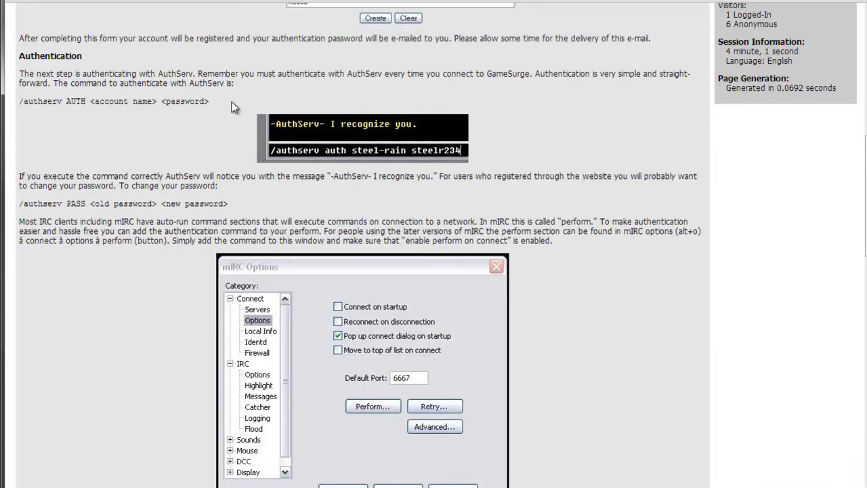
- Copy the /authserv AUTH <account name> <password> line and return to HexChat
{"action": "left_click_drag", "start_coordinate": [210, 101], "coordinate": [21, 103]}
{"action": "key", "text": "ctrl+c"}
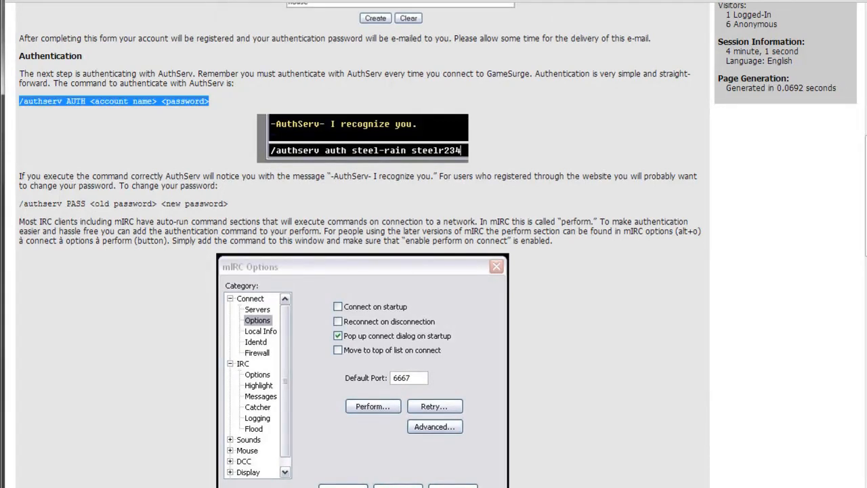
{"action": "key", "text": "alt+Tab"}
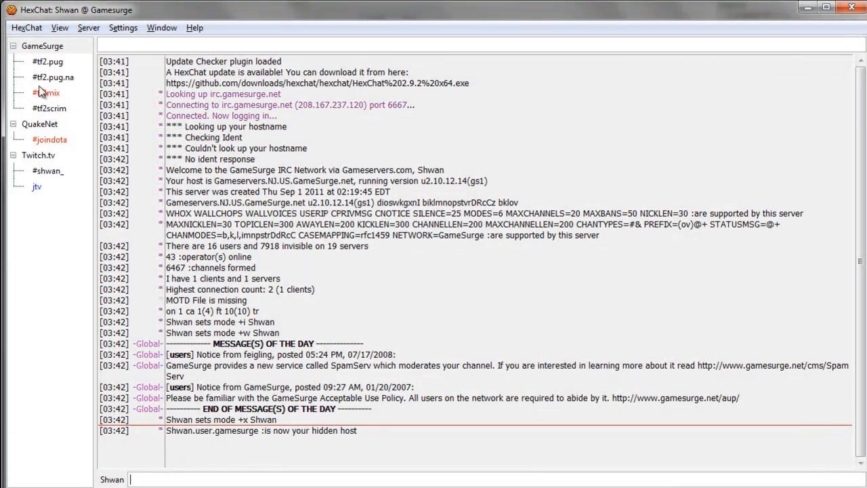
- Paste the AuthServ AUTH command into the GameSurge message line and fill in the account name
{"action": "left_click", "coordinate": [27, 46]}
{"action": "left_click", "coordinate": [151, 479]}
{"action": "key", "text": "ctrl+v"}
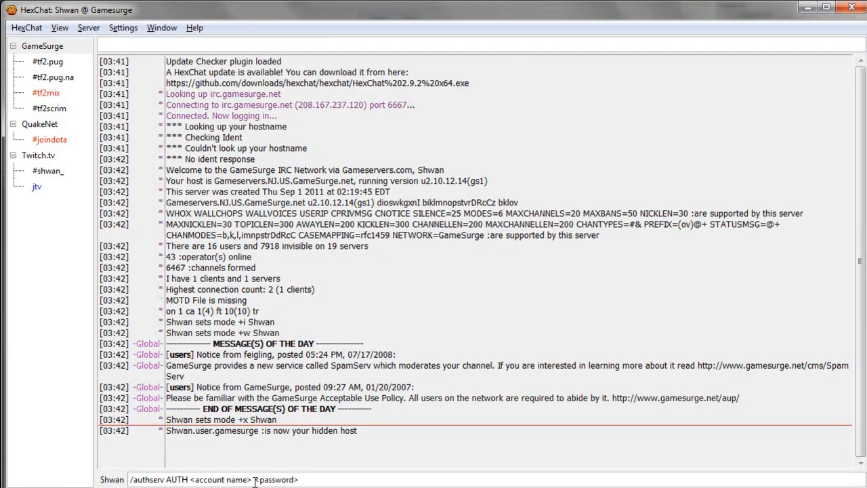
{"action": "left_click_drag", "start_coordinate": [254, 479], "coordinate": [189, 477]}
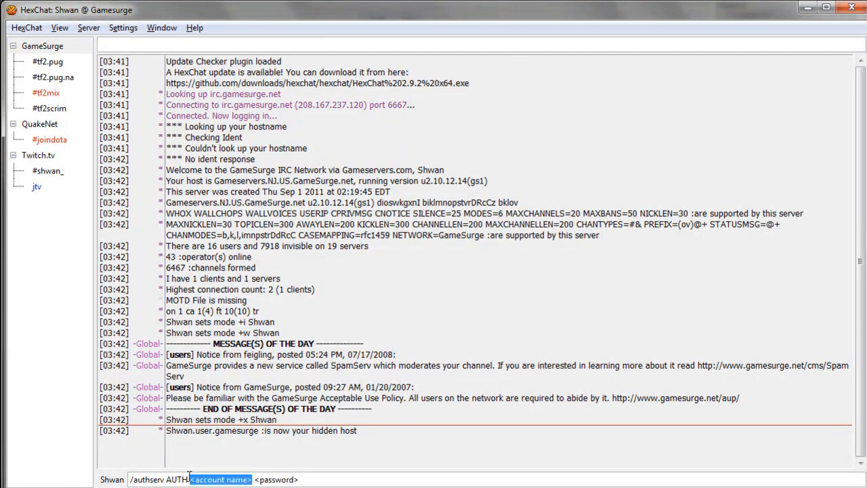
{"action": "type", "text": "Shwan"}
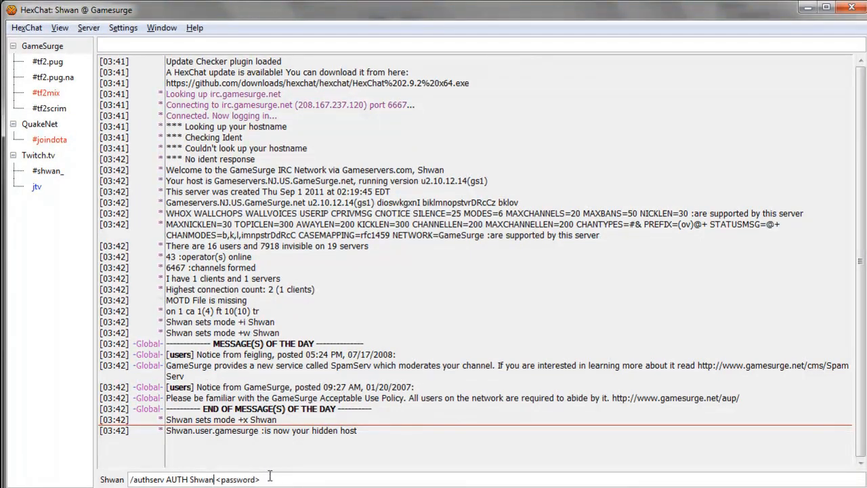
- Clear the drafted line and select the /authserv PASS command on the GameSurge page
{"action": "key", "text": "ctrl+a"}
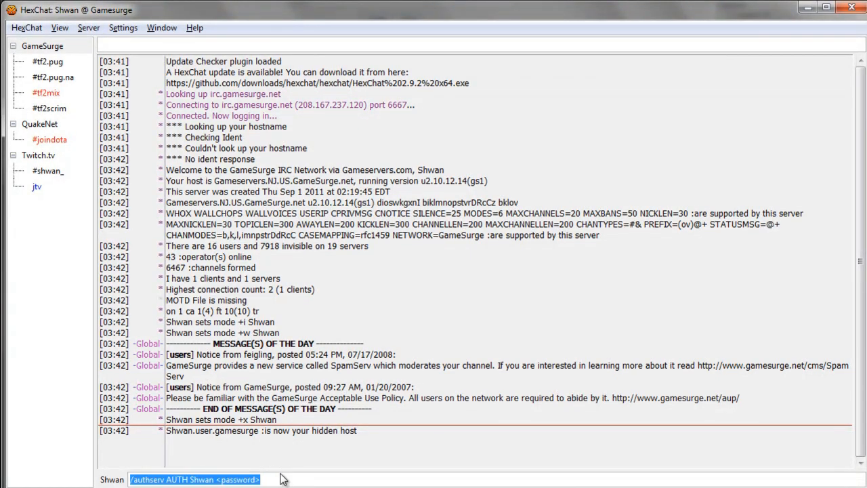
{"action": "key", "text": "BackSpace"}
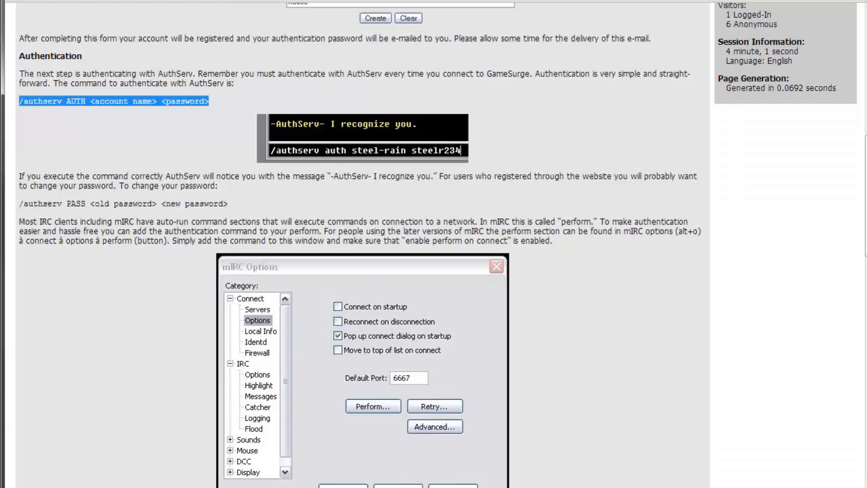
{"action": "left_click_drag", "start_coordinate": [212, 102], "coordinate": [21, 102]}
{"action": "left_click_drag", "start_coordinate": [230, 204], "coordinate": [23, 203]}
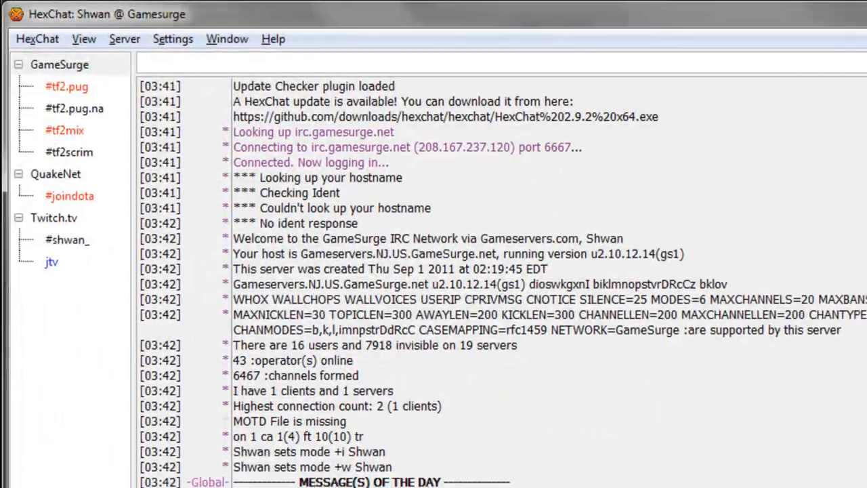
- Replace the <old password> and <new password> placeholders in the /authserv PASS line with sample passwords
{"action": "left_click_drag", "start_coordinate": [245, 479], "coordinate": [195, 480]}
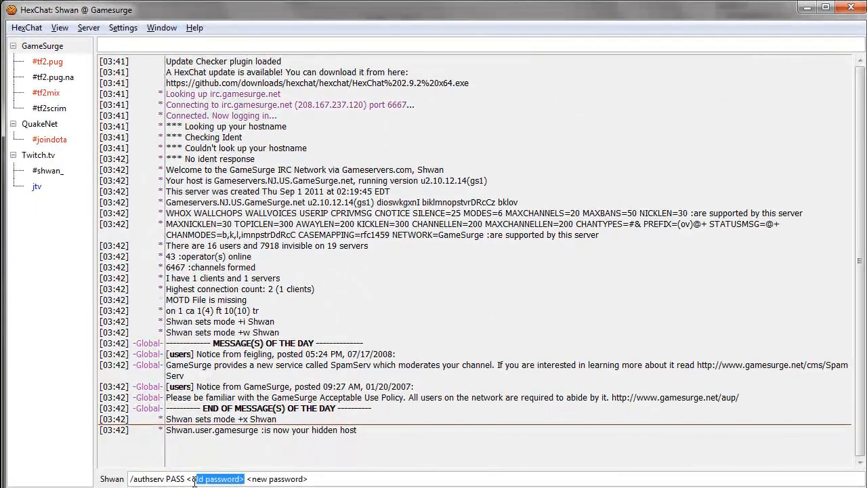
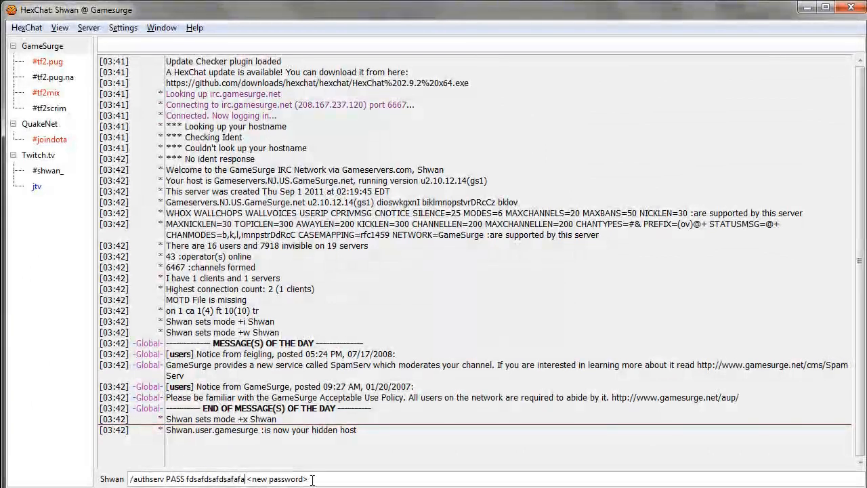
{"action": "left_click_drag", "start_coordinate": [312, 479], "coordinate": [251, 479]}
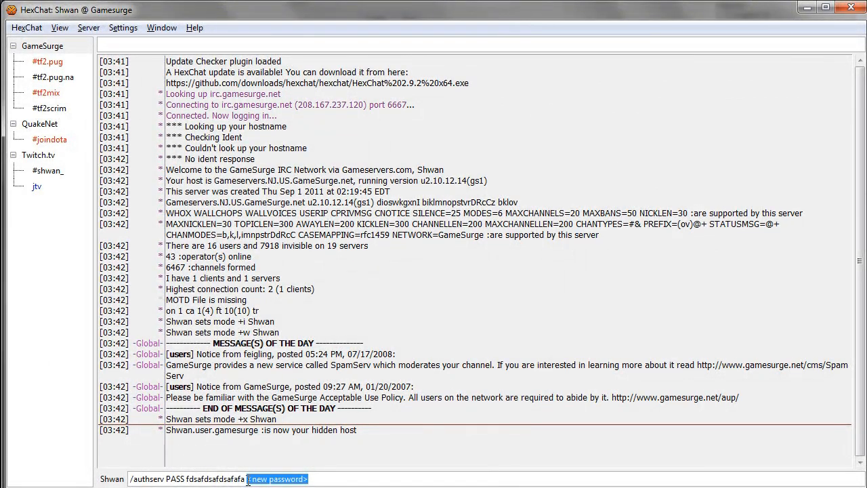
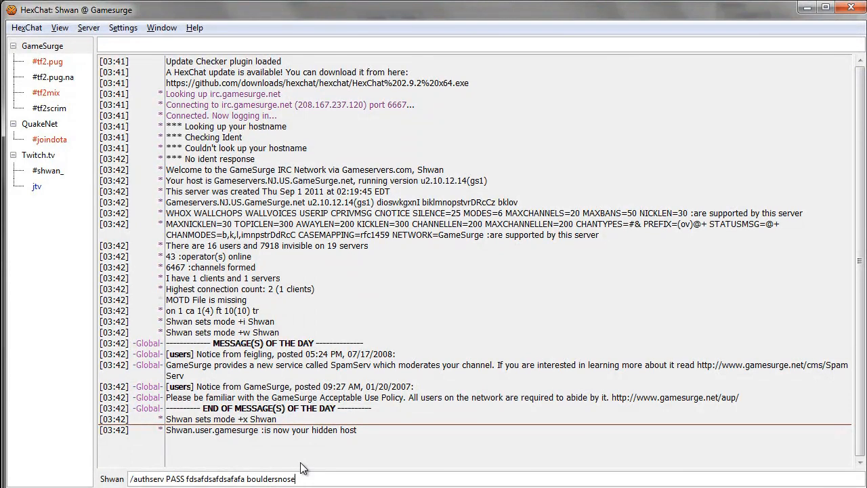
- Swap the old password in Gamesurge's connect command for the new one and close both dialogs
{"action": "left_click", "coordinate": [35, 30]}
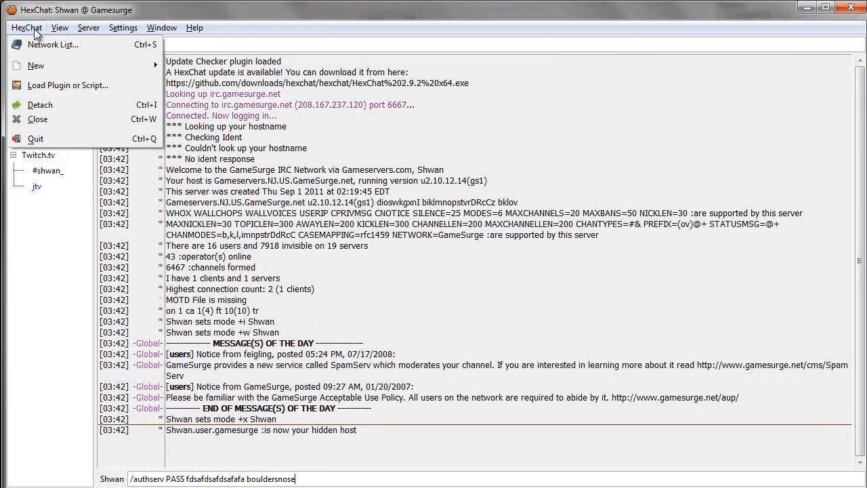
{"action": "left_click", "coordinate": [48, 45]}
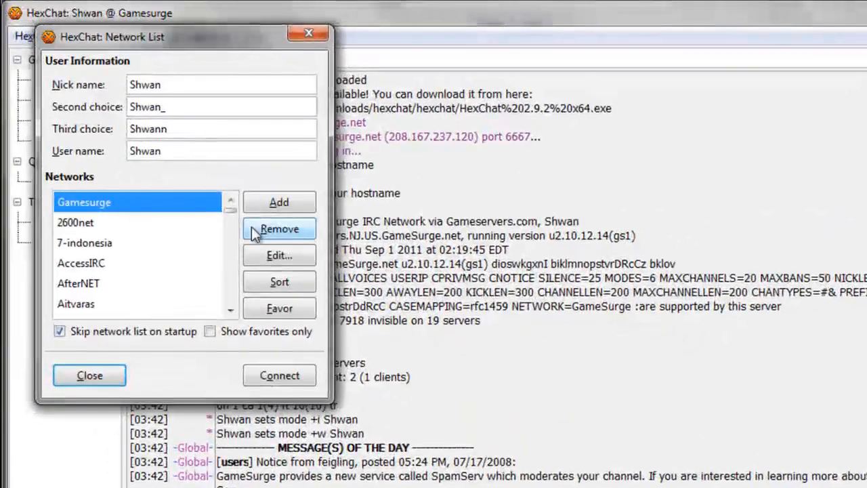
{"action": "left_click", "coordinate": [162, 142]}
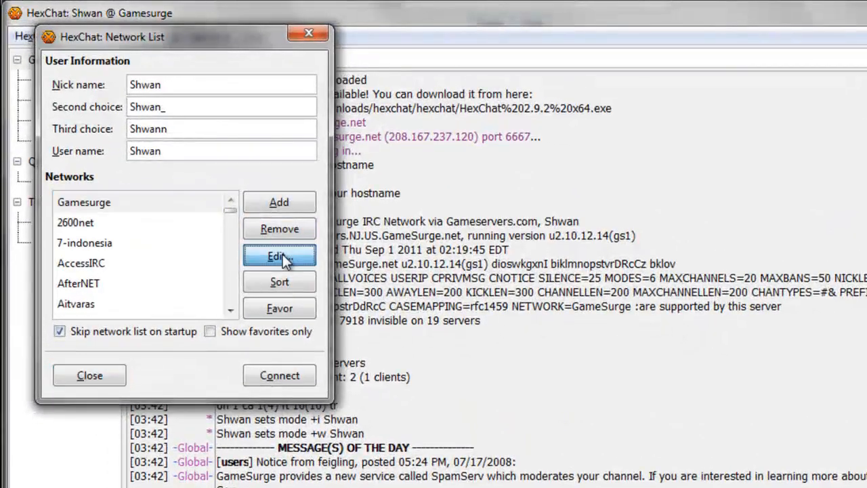
{"action": "left_click_drag", "start_coordinate": [411, 373], "coordinate": [358, 369]}
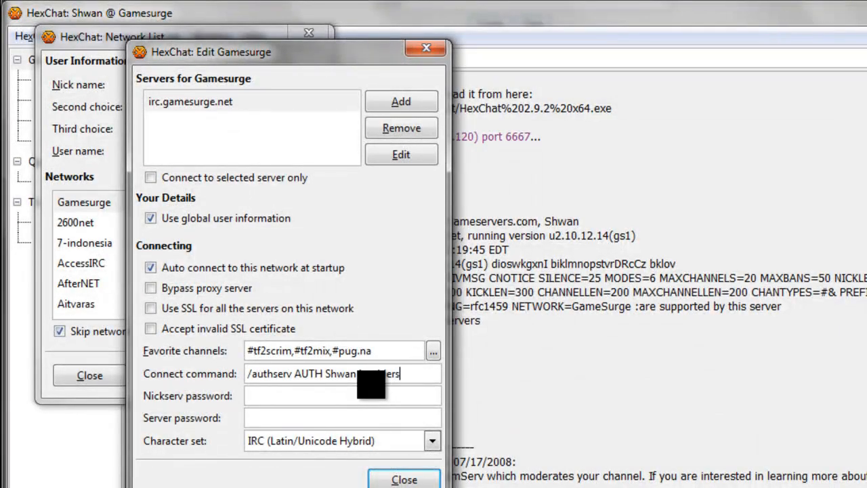
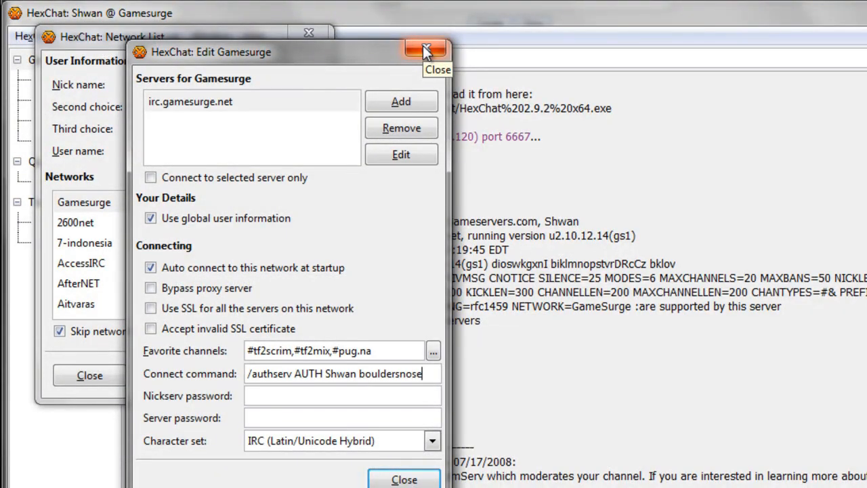
{"action": "left_click", "coordinate": [425, 51]}
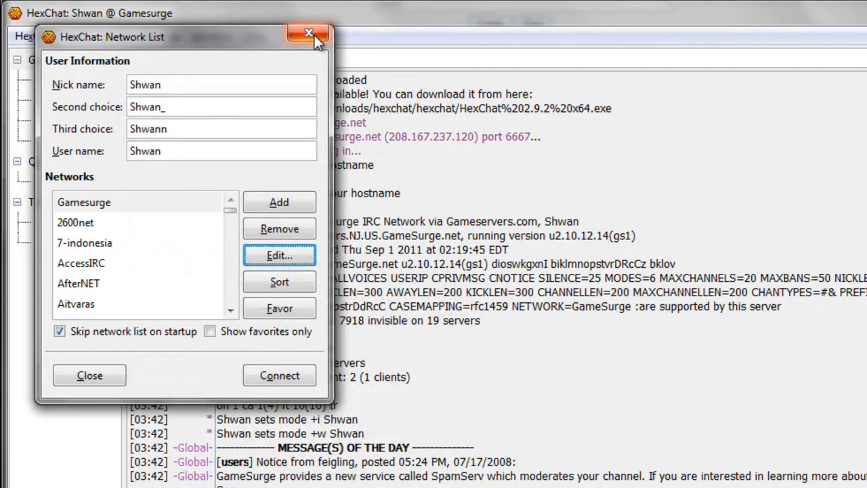
{"action": "left_click", "coordinate": [309, 32]}
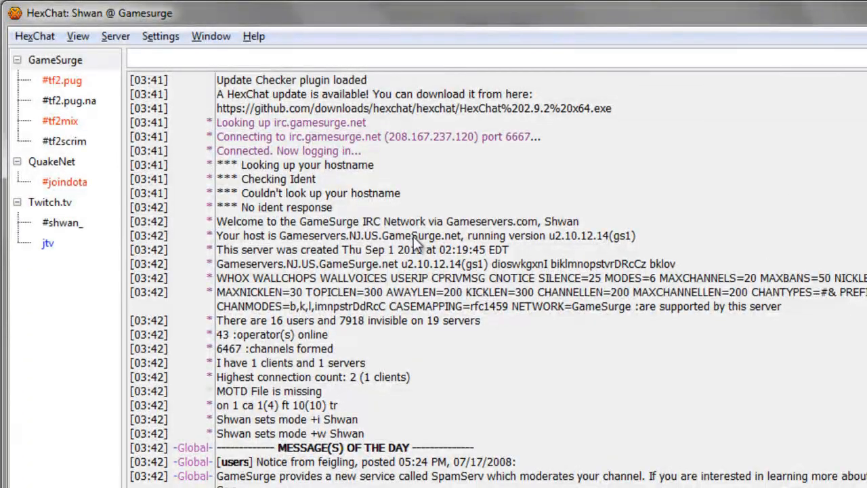
- Switch to the #tf2.pug channel, briefly glancing at #tf2.pug.na along the way
{"action": "left_click", "coordinate": [61, 80]}
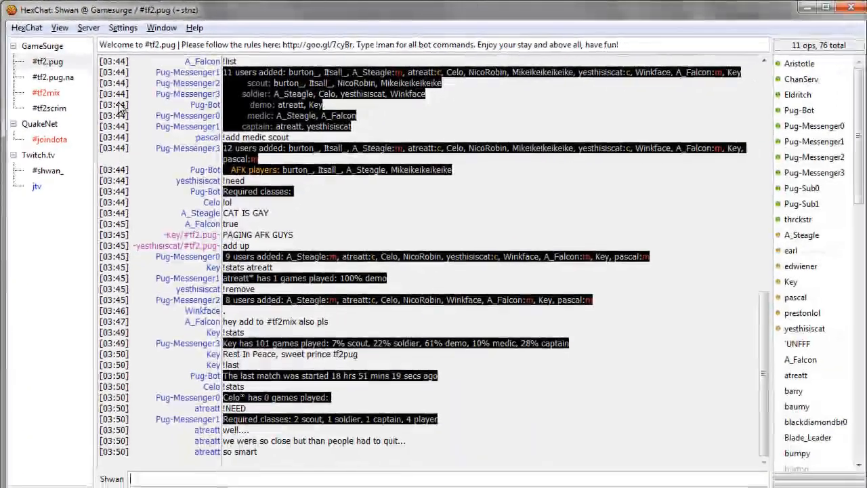
{"action": "left_click", "coordinate": [58, 77]}
{"action": "left_click", "coordinate": [52, 61]}
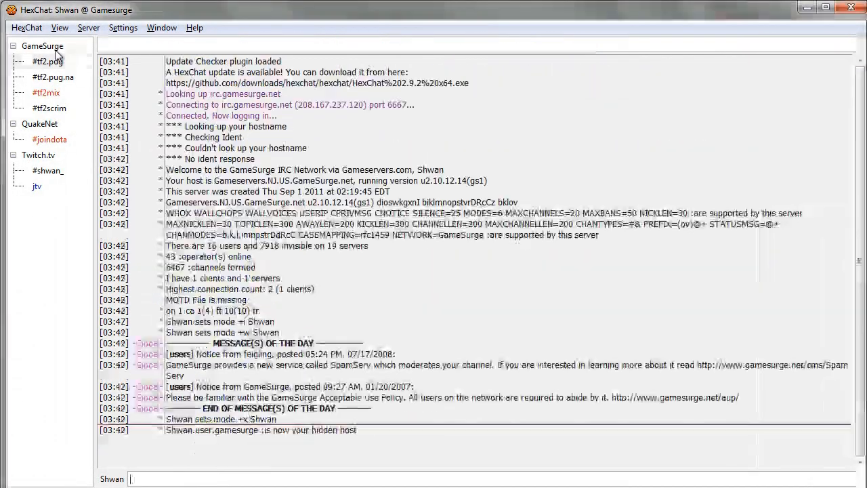
- On the GameSurge server window, type /set gui_url_mod 0, then erase it from the input line
{"action": "left_click", "coordinate": [47, 46]}
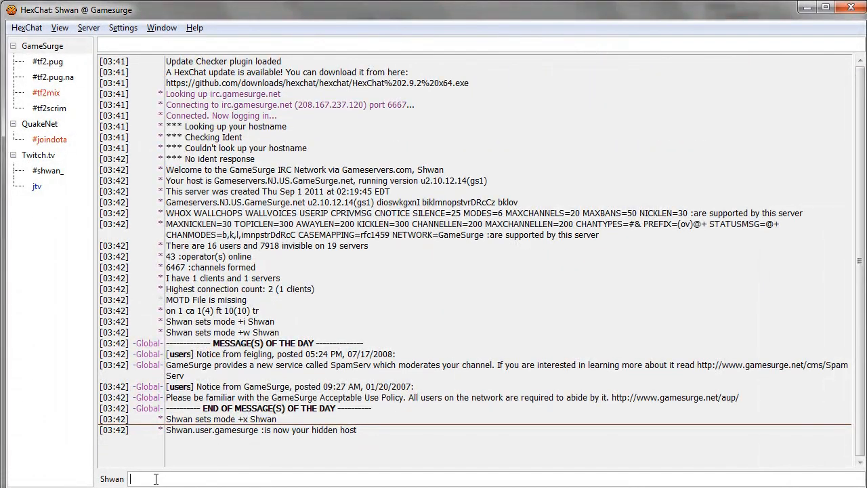
{"action": "type", "text": "/set gui_url_mod 0"}
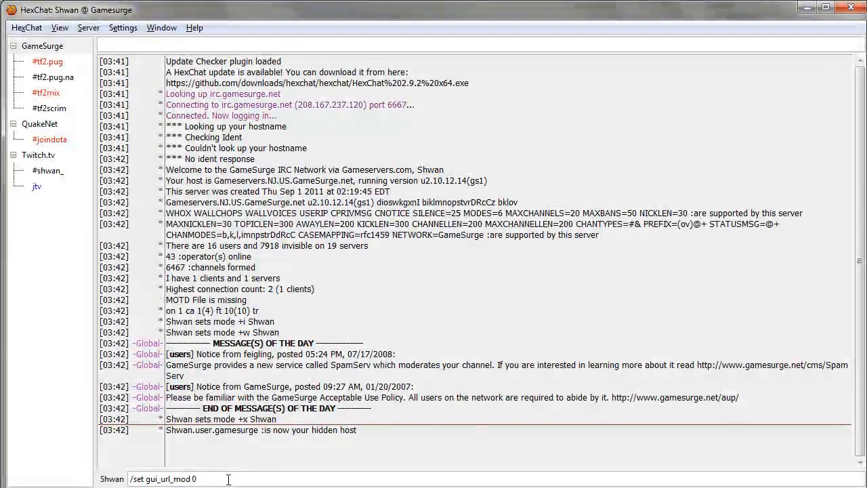
{"action": "left_click_drag", "start_coordinate": [199, 477], "coordinate": [109, 472]}
{"action": "left_click", "coordinate": [224, 476]}
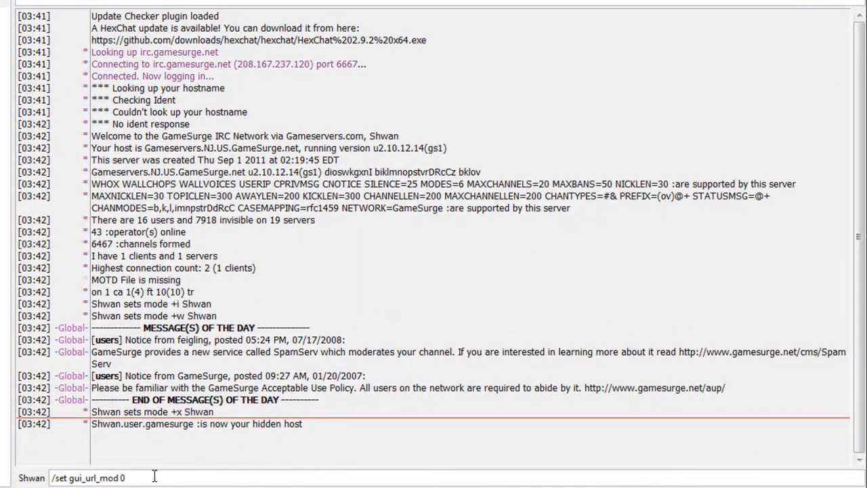
{"action": "left_click_drag", "start_coordinate": [130, 474], "coordinate": [45, 471]}
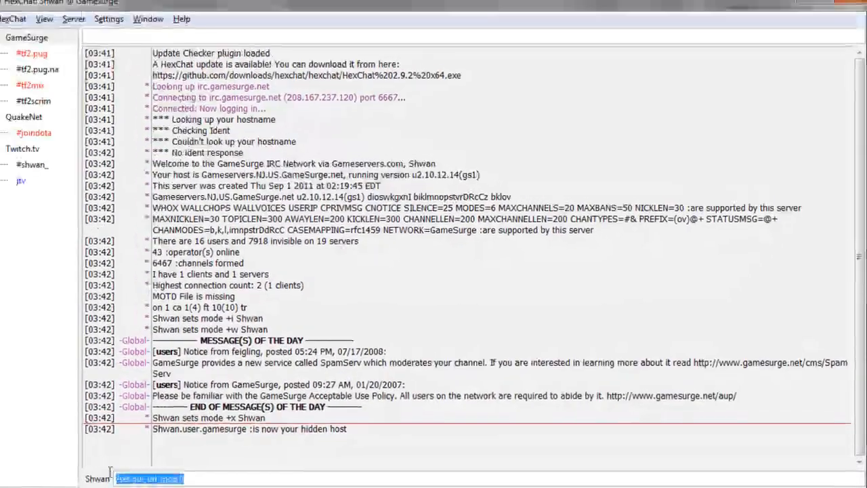
{"action": "key", "text": "BackSpace"}
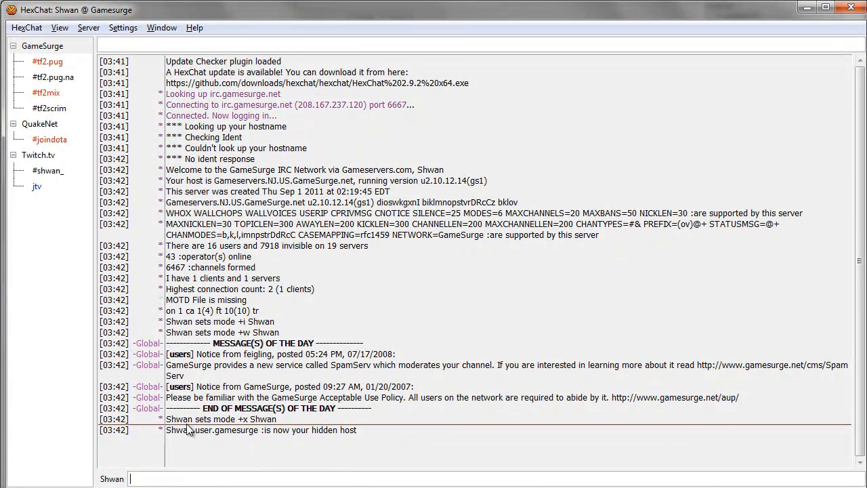
{"action": "left_click", "coordinate": [136, 30]}
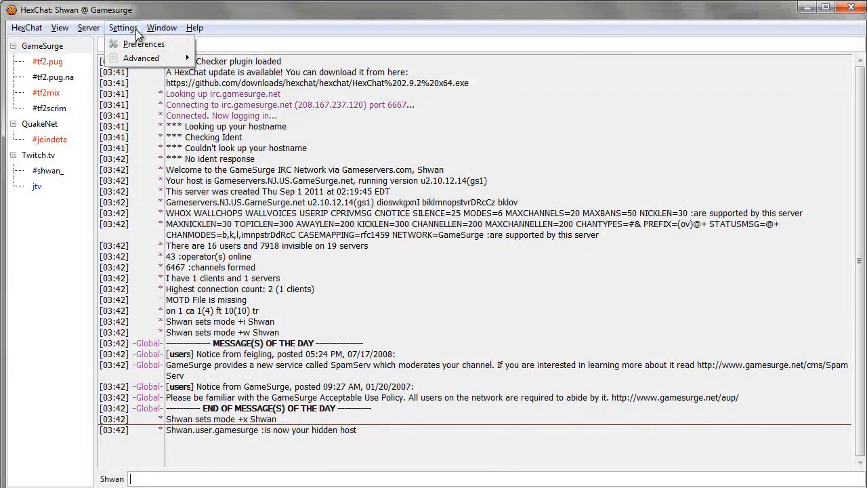
- Open Preferences, close it again, and switch to the #tf2mix channel
{"action": "left_click", "coordinate": [140, 43]}
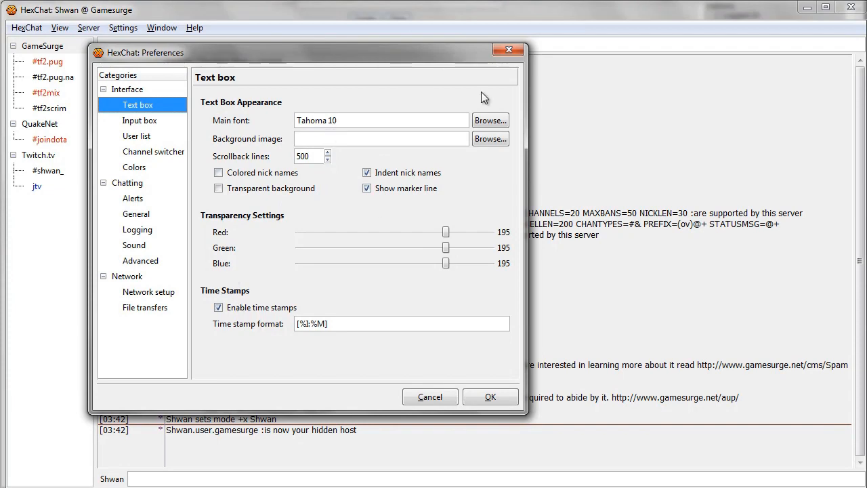
{"action": "left_click", "coordinate": [511, 51]}
{"action": "left_click", "coordinate": [48, 92]}
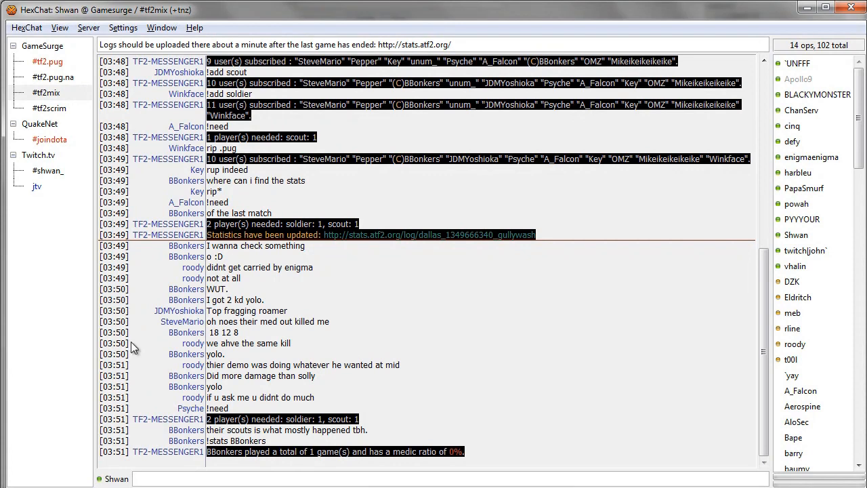
- Open Preferences, select the time stamp format text, then view the Alerts and Advanced pages
{"action": "left_click", "coordinate": [124, 28]}
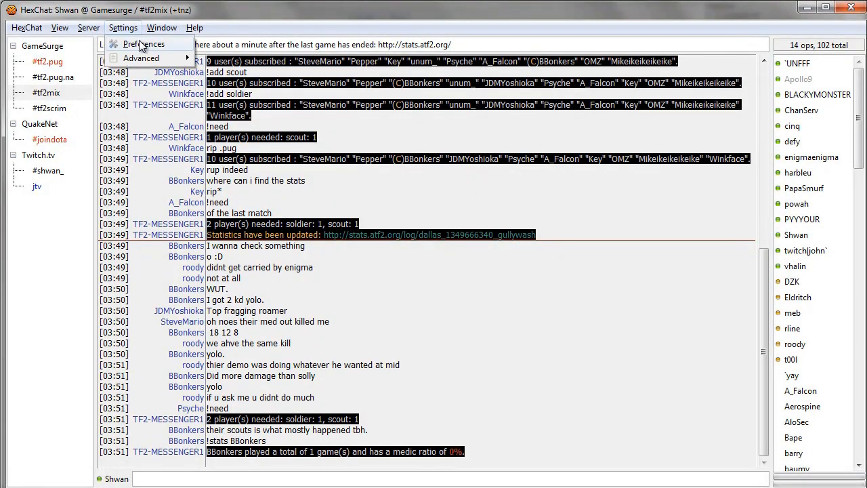
{"action": "left_click", "coordinate": [142, 45]}
{"action": "left_click_drag", "start_coordinate": [106, 0], "coordinate": [321, 58]}
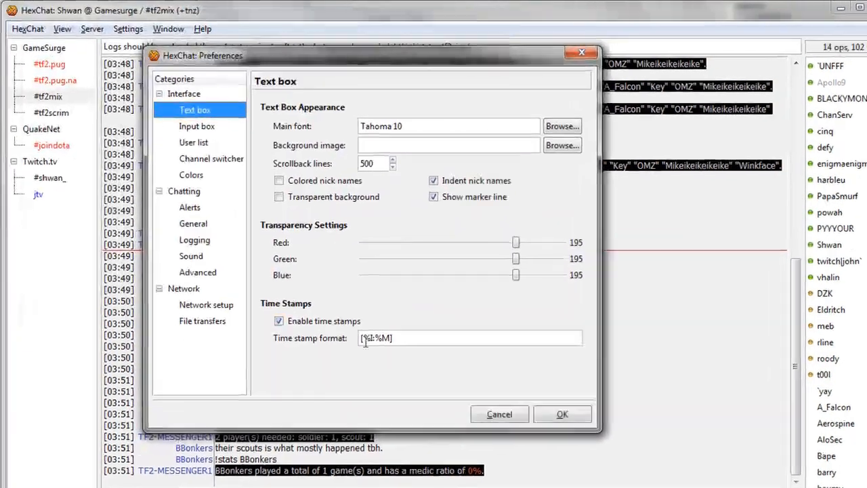
{"action": "left_click", "coordinate": [393, 328]}
{"action": "left_click_drag", "start_coordinate": [448, 374], "coordinate": [349, 372]}
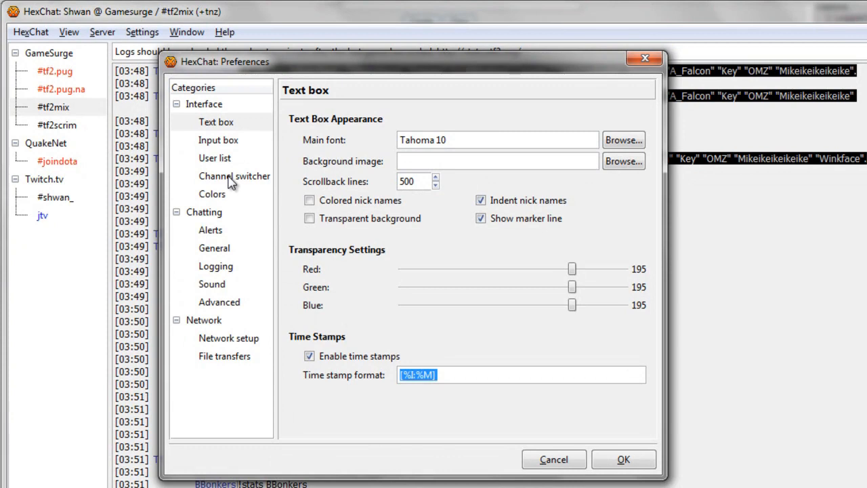
{"action": "left_click", "coordinate": [223, 233]}
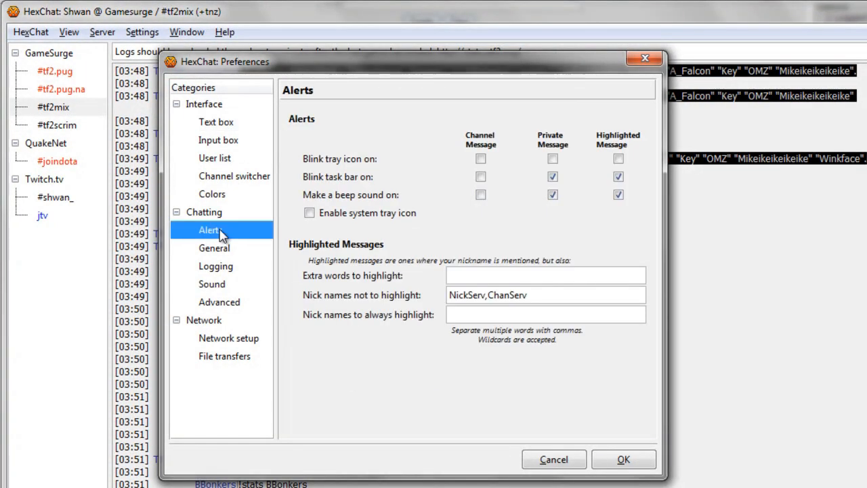
{"action": "left_click", "coordinate": [234, 305]}
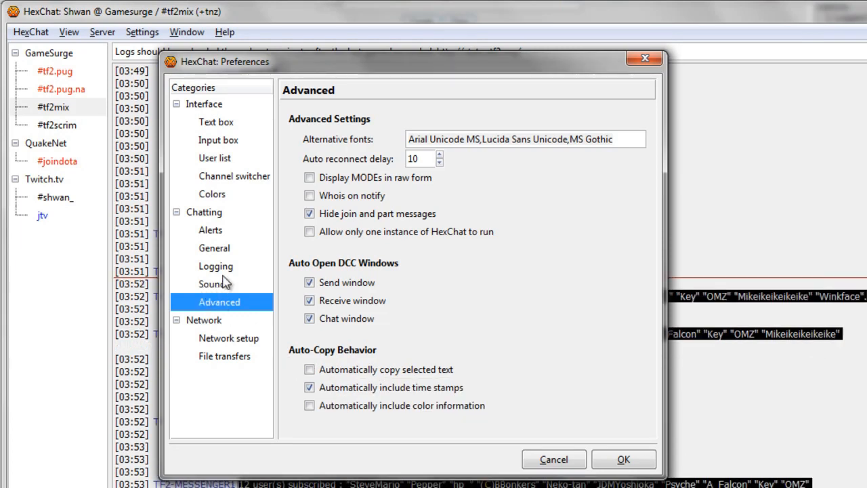
- Toggle a Channel Message alert option, check the Advanced page, and close Preferences
{"action": "left_click", "coordinate": [223, 232]}
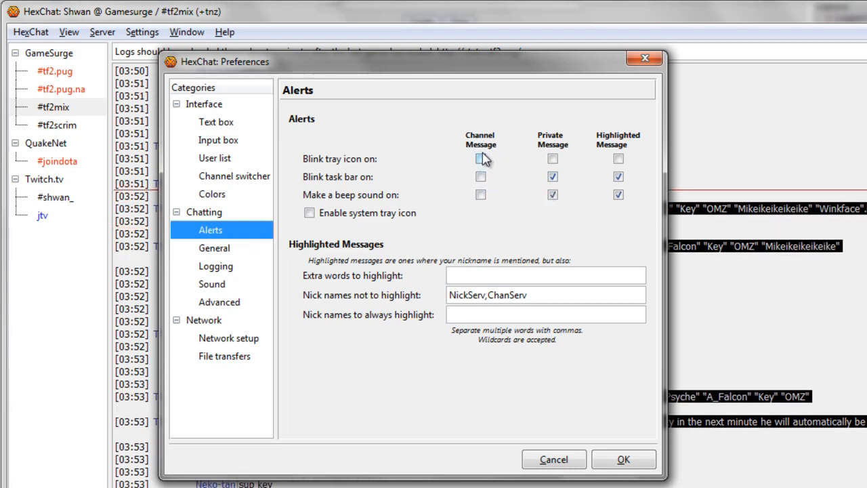
{"action": "left_click", "coordinate": [476, 191]}
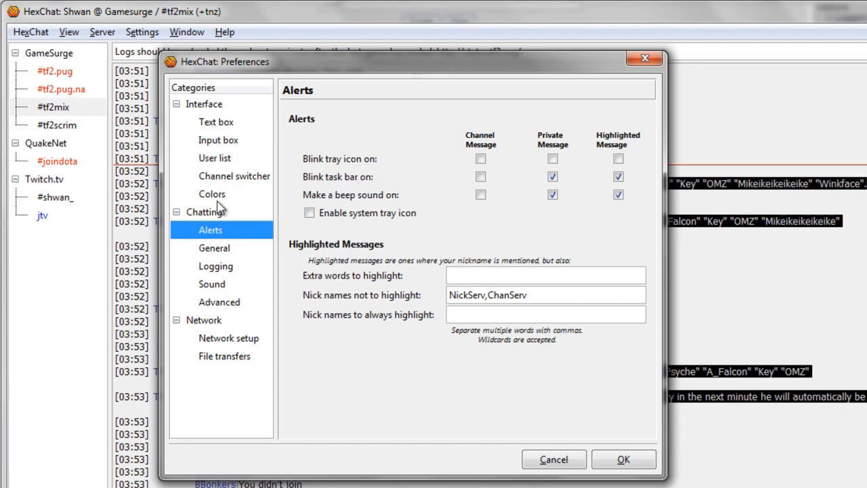
{"action": "left_click", "coordinate": [232, 311]}
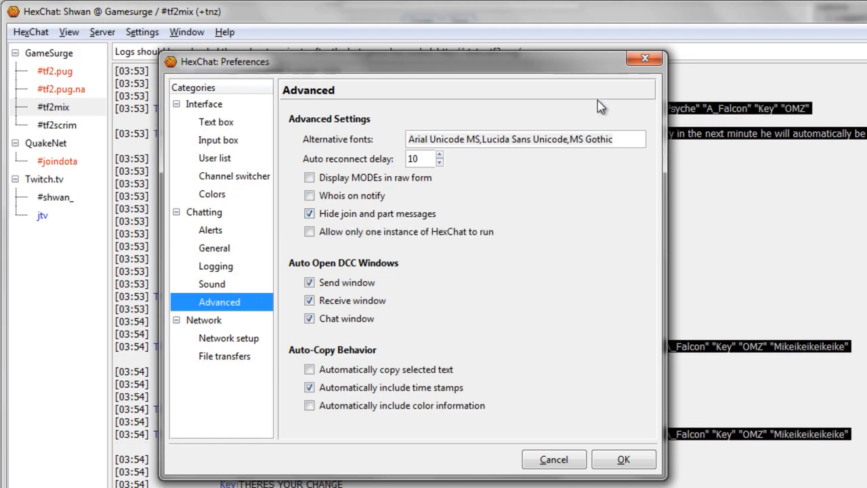
{"action": "left_click", "coordinate": [645, 59]}
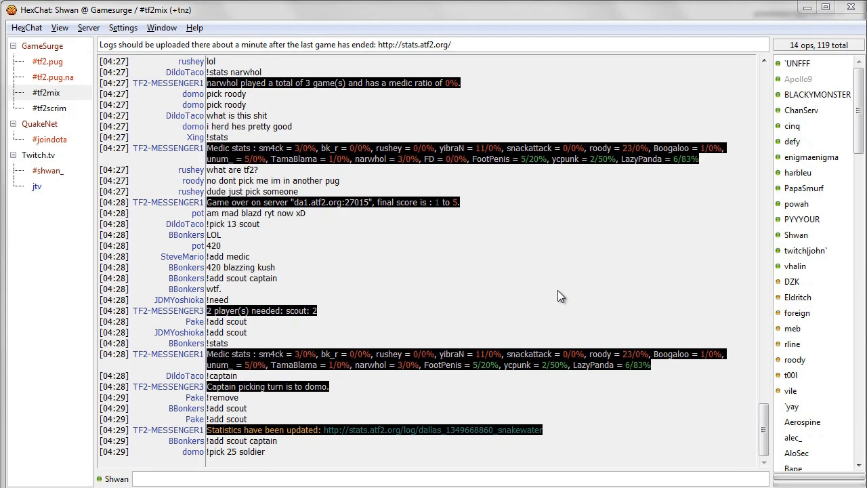
{"action": "left_click", "coordinate": [803, 126]}
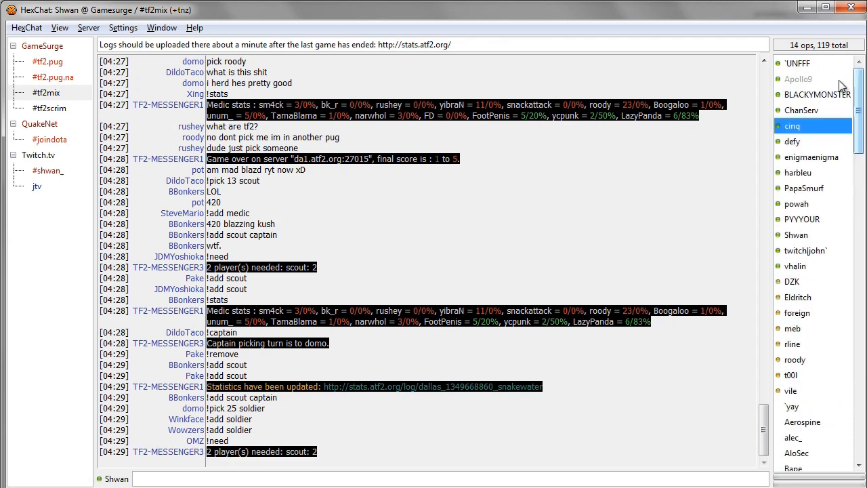
{"action": "left_click", "coordinate": [827, 164]}
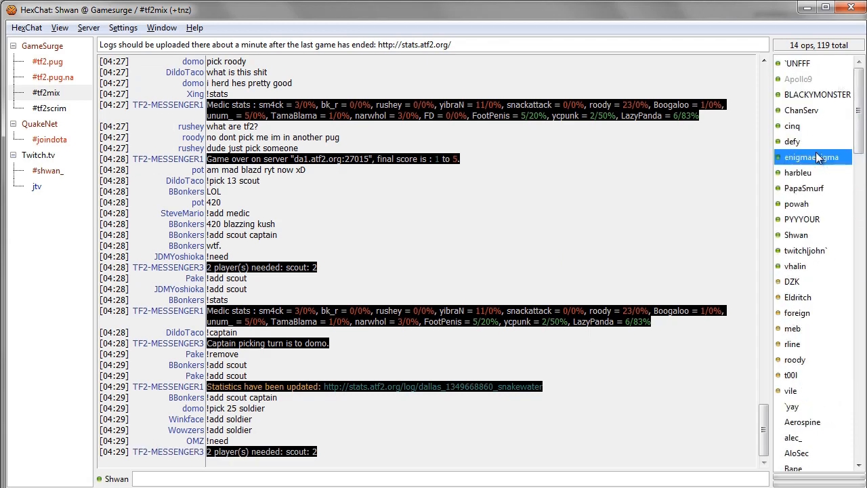
{"action": "right_click", "coordinate": [815, 155]}
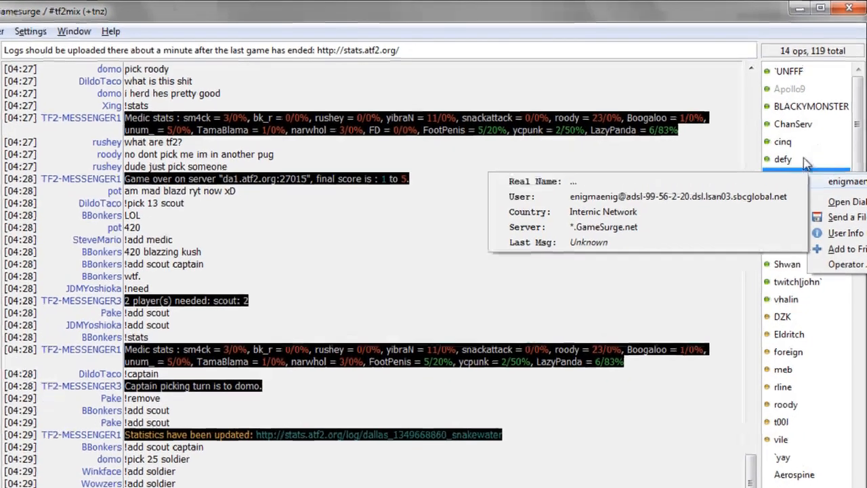
{"action": "left_click", "coordinate": [807, 142]}
{"action": "right_click", "coordinate": [782, 229]}
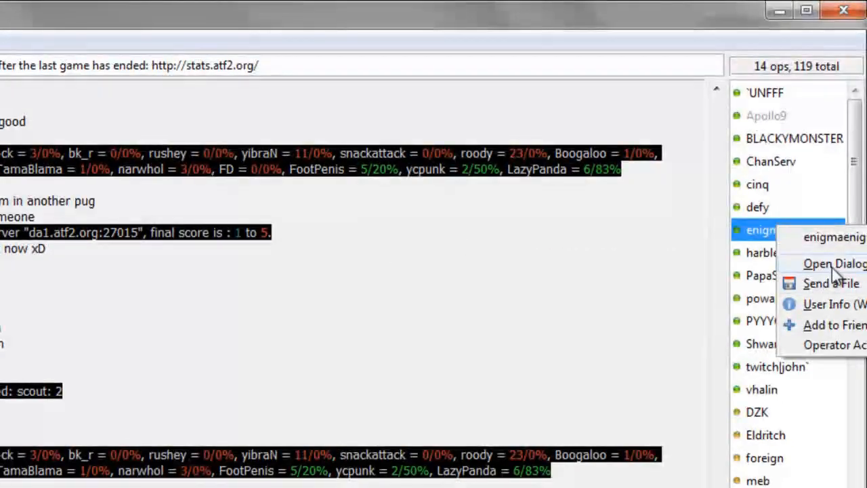
{"action": "left_click", "coordinate": [832, 264]}
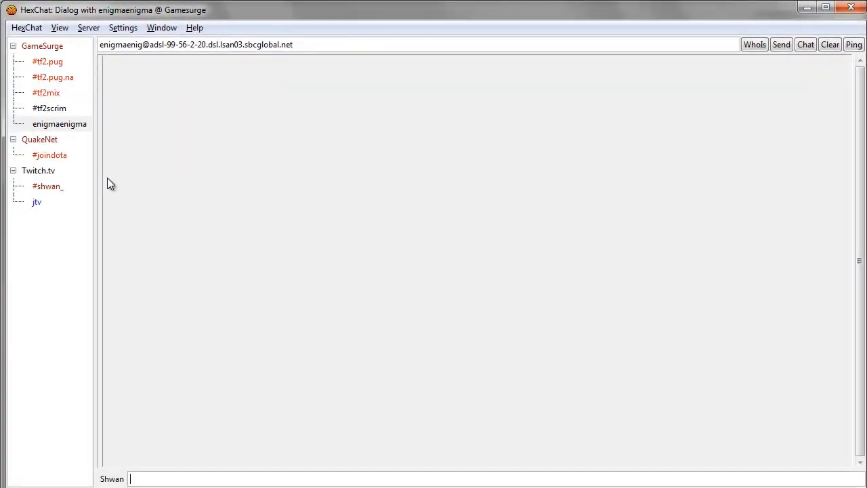
{"action": "type", "text": "dfsafdsfsafdsa"}
{"action": "key", "text": "BackSpace"}
{"action": "key", "text": "BackSpace"}
{"action": "key", "text": "BackSpace"}
{"action": "key", "text": "BackSpace"}
{"action": "key", "text": "BackSpace"}
{"action": "key", "text": "BackSpace"}
{"action": "key", "text": "BackSpace"}
{"action": "key", "text": "BackSpace"}
{"action": "key", "text": "BackSpace"}
{"action": "key", "text": "BackSpace"}
{"action": "key", "text": "BackSpace"}
{"action": "key", "text": "BackSpace"}
{"action": "key", "text": "BackSpace"}
{"action": "key", "text": "BackSpace"}
{"action": "right_click", "coordinate": [74, 123]}
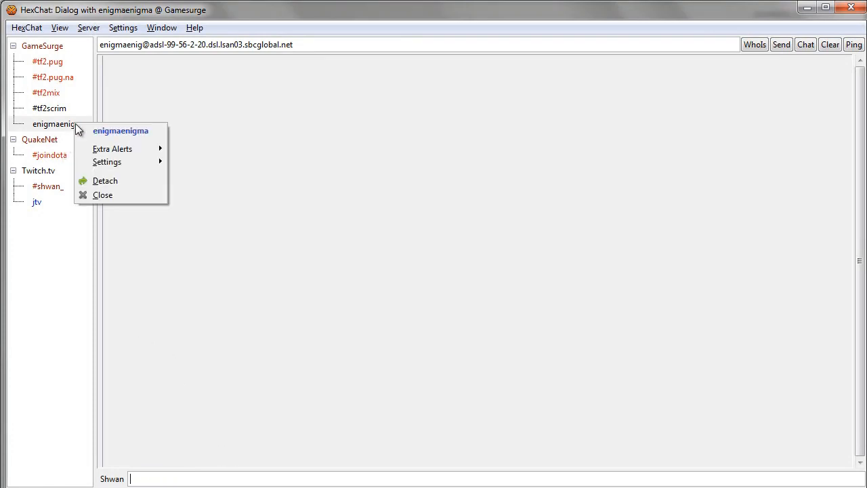
{"action": "left_click", "coordinate": [113, 194]}
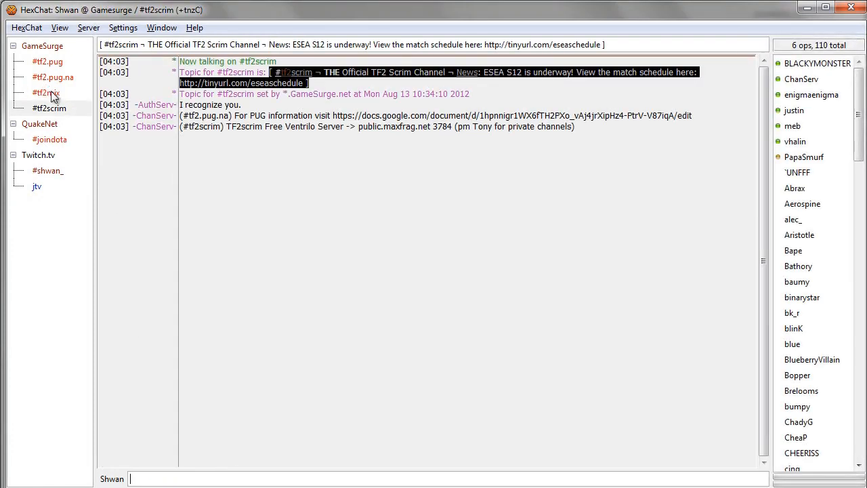
{"action": "left_click", "coordinate": [53, 93]}
{"action": "left_click", "coordinate": [53, 109]}
{"action": "left_click", "coordinate": [807, 95]}
{"action": "left_click", "coordinate": [796, 110]}
{"action": "scroll", "coordinate": [815, 234], "scroll_direction": "down", "scroll_amount": 10}
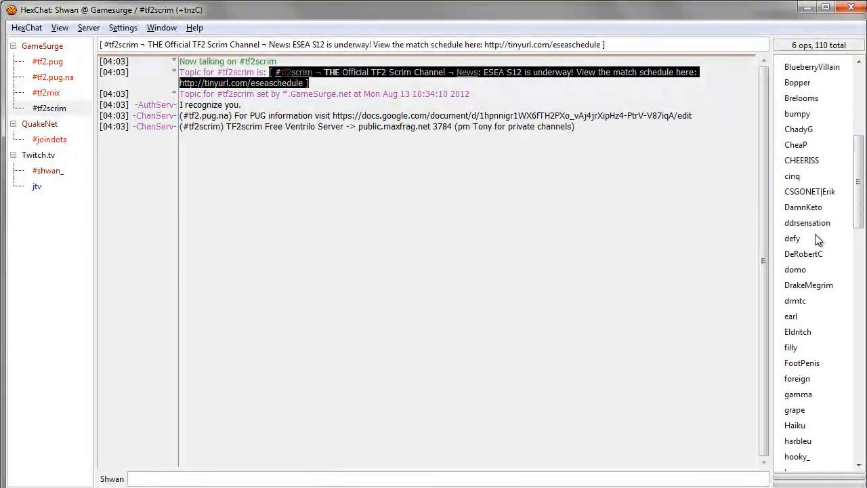
{"action": "scroll", "coordinate": [812, 227], "scroll_direction": "up", "scroll_amount": 10}
{"action": "left_click", "coordinate": [812, 223]}
{"action": "left_click", "coordinate": [794, 189]}
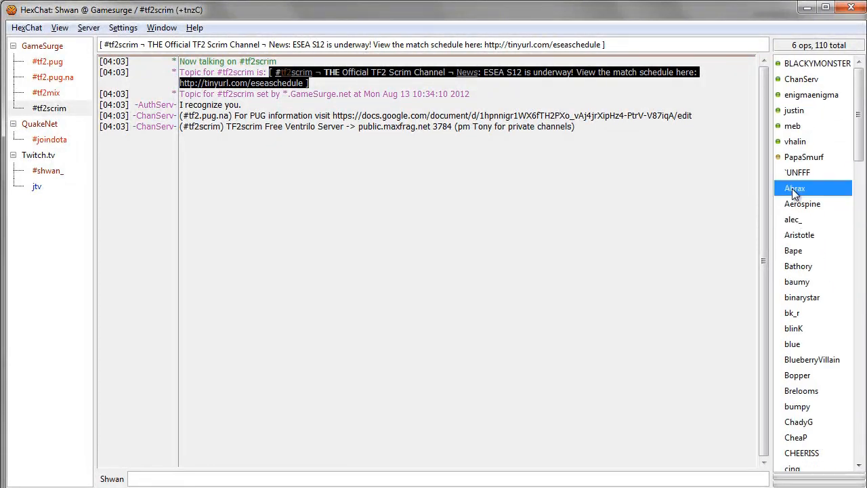
{"action": "left_click", "coordinate": [60, 95]}
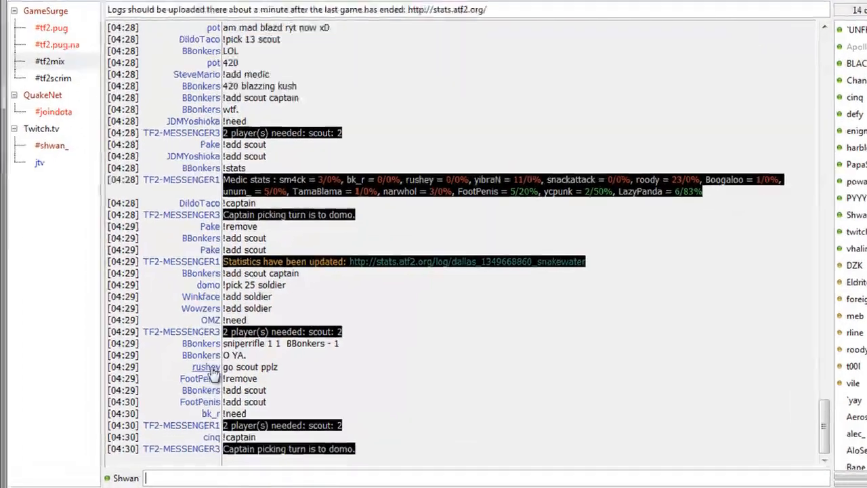
{"action": "right_click", "coordinate": [197, 388]}
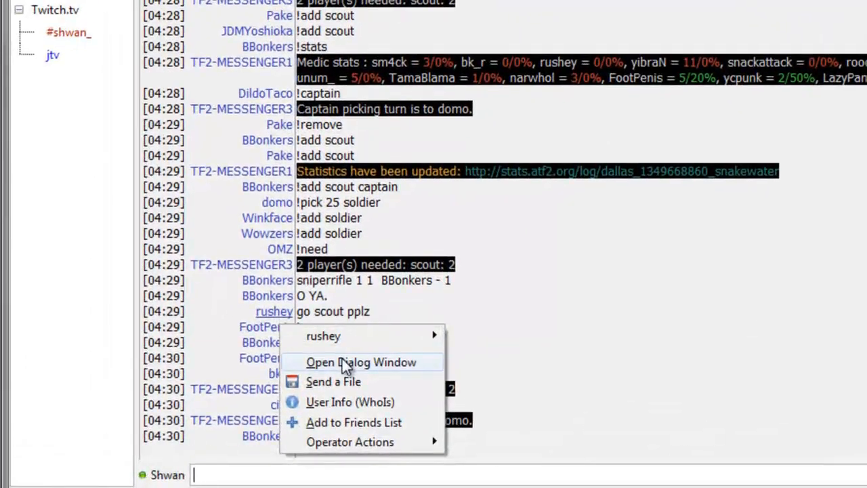
{"action": "left_click", "coordinate": [240, 412]}
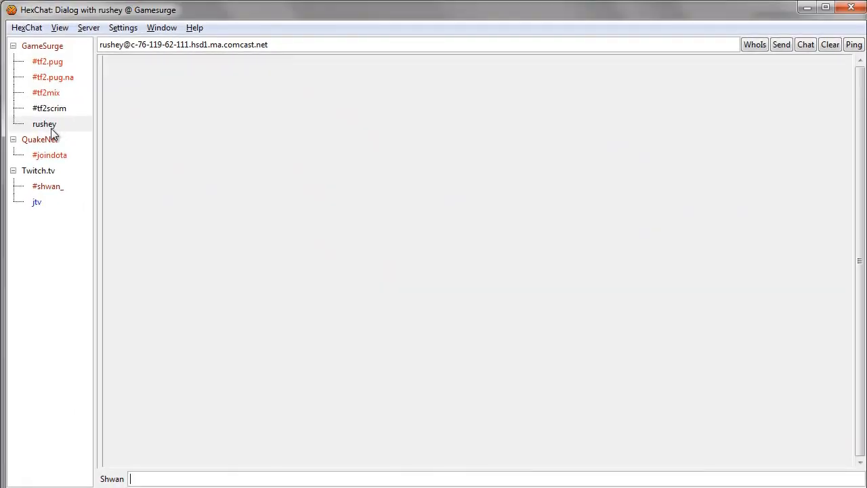
{"action": "right_click", "coordinate": [52, 124]}
{"action": "left_click", "coordinate": [88, 196]}
{"action": "left_click", "coordinate": [53, 94]}
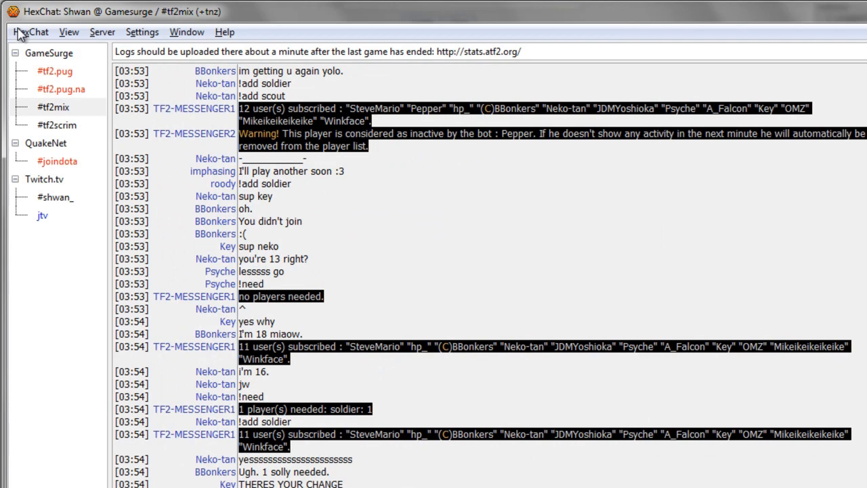
- Open the Network List and rename the Gamesurge entry to Gamesurge2
{"action": "left_click", "coordinate": [27, 31]}
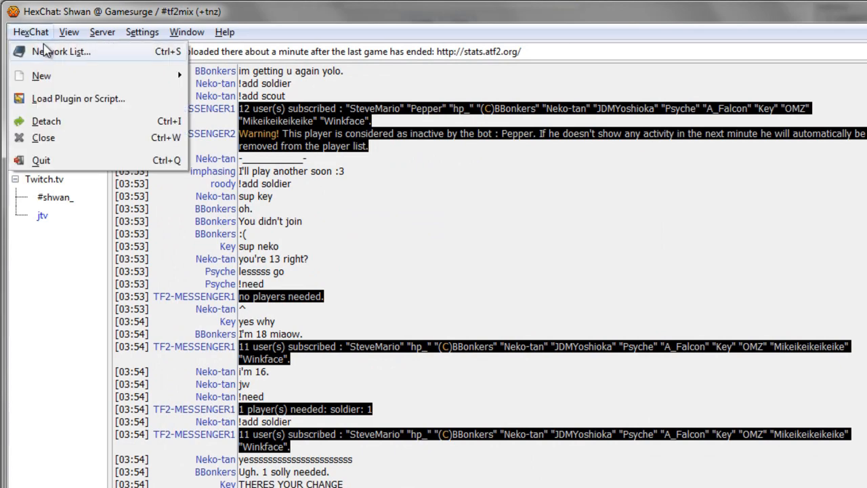
{"action": "left_click", "coordinate": [44, 51]}
{"action": "left_click_drag", "start_coordinate": [179, 34], "coordinate": [174, 33]}
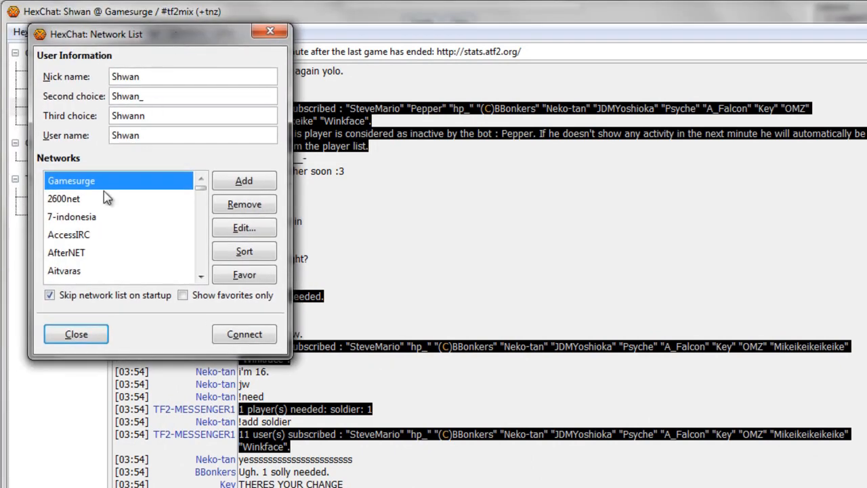
{"action": "left_click", "coordinate": [106, 194]}
{"action": "left_click", "coordinate": [106, 181]}
{"action": "left_click", "coordinate": [107, 182]}
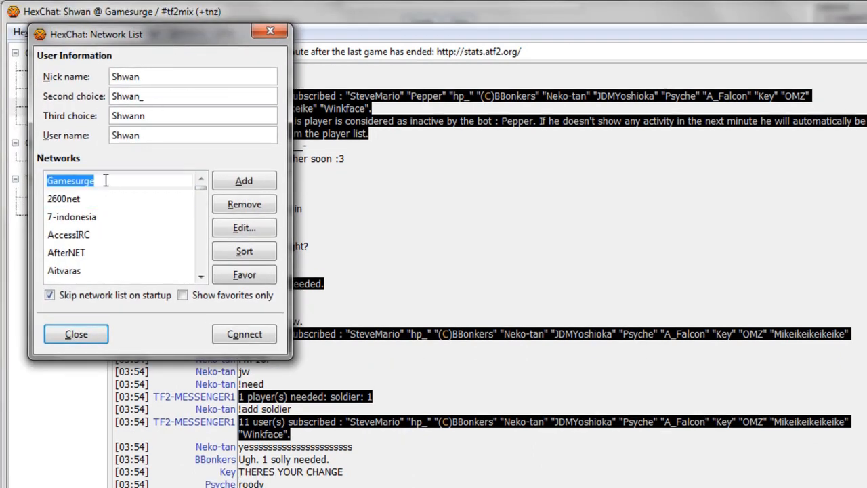
{"action": "left_click", "coordinate": [106, 180]}
{"action": "type", "text": "2"}
{"action": "left_click", "coordinate": [100, 203]}
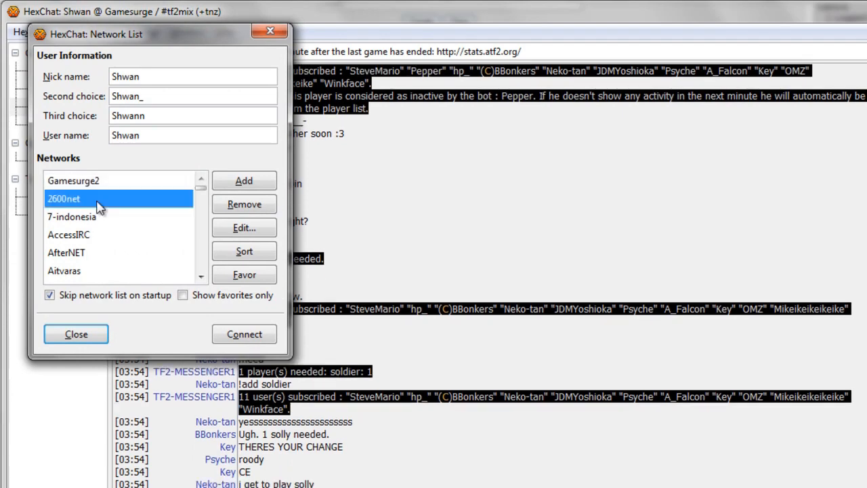
- Mark Gamesurge2 as a favourite and filter the list to show favourites only
{"action": "left_click", "coordinate": [107, 186]}
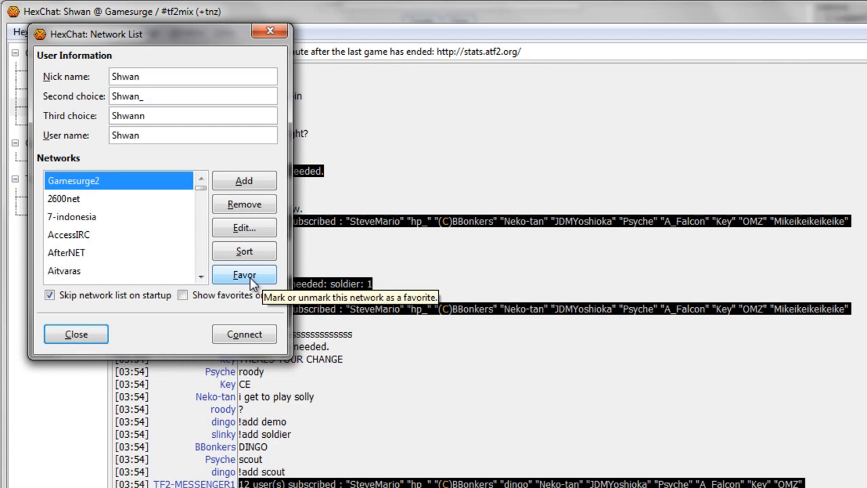
{"action": "left_click", "coordinate": [252, 282]}
{"action": "left_click", "coordinate": [101, 198]}
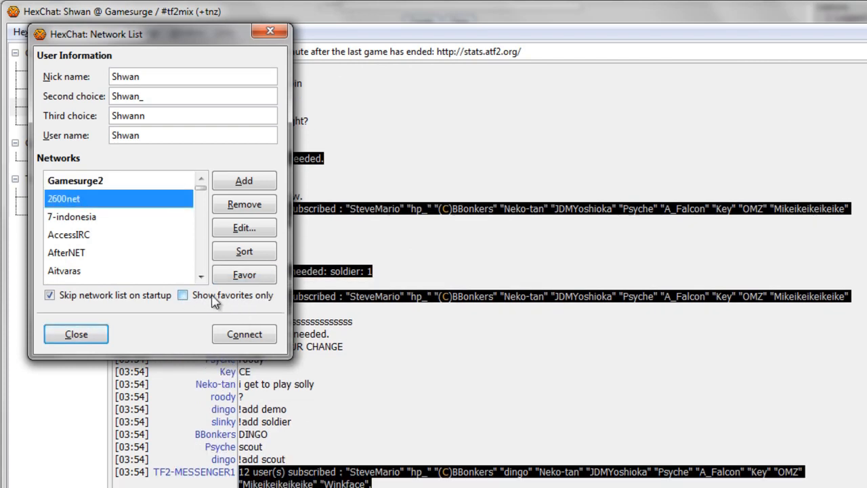
{"action": "left_click", "coordinate": [210, 300]}
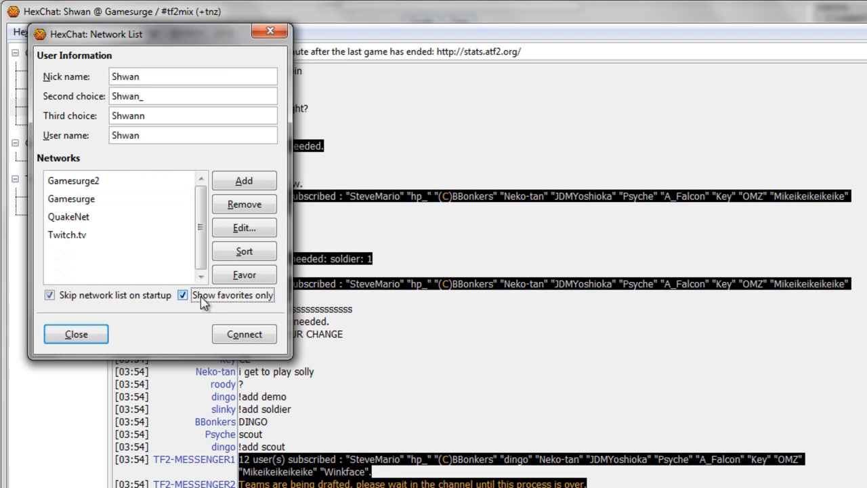
{"action": "left_click", "coordinate": [88, 183]}
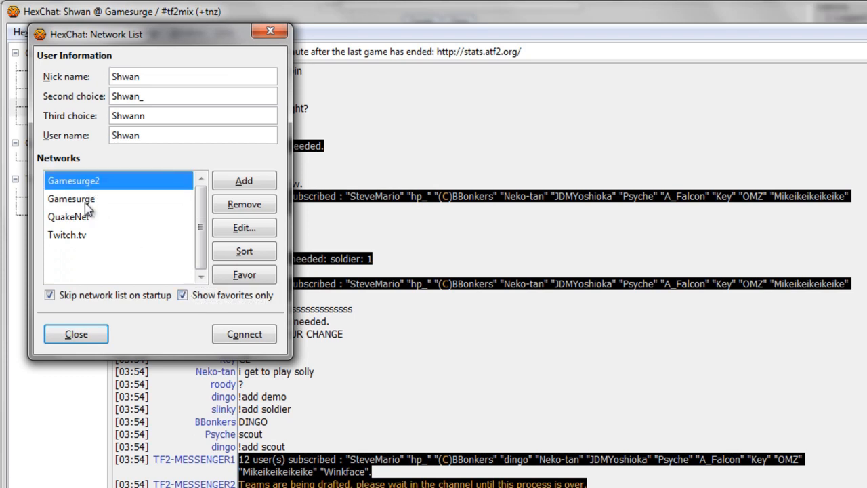
{"action": "left_click", "coordinate": [86, 201]}
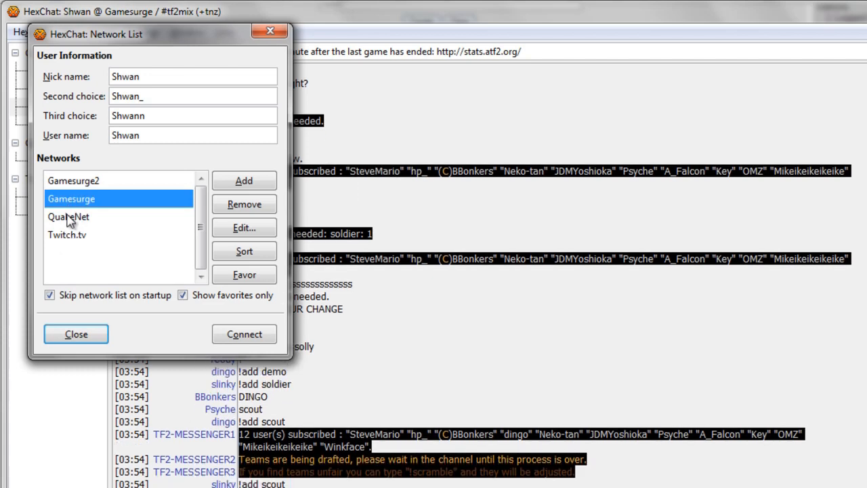
{"action": "left_click", "coordinate": [73, 181]}
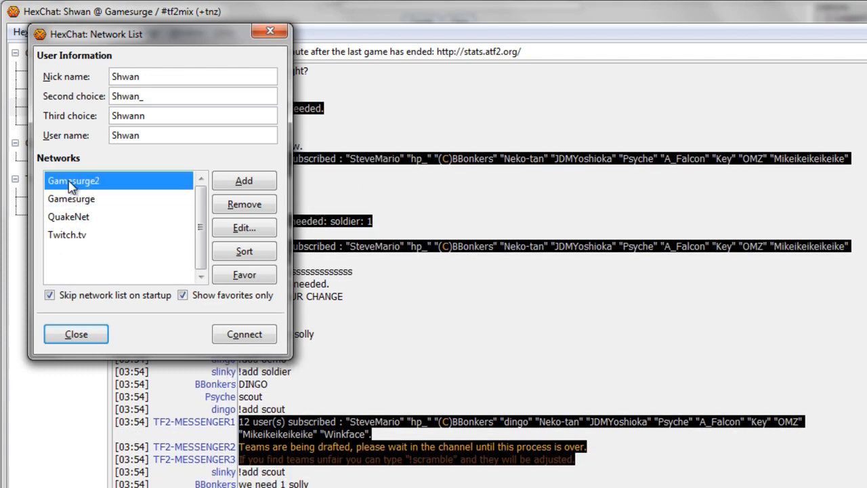
{"action": "left_click", "coordinate": [100, 200]}
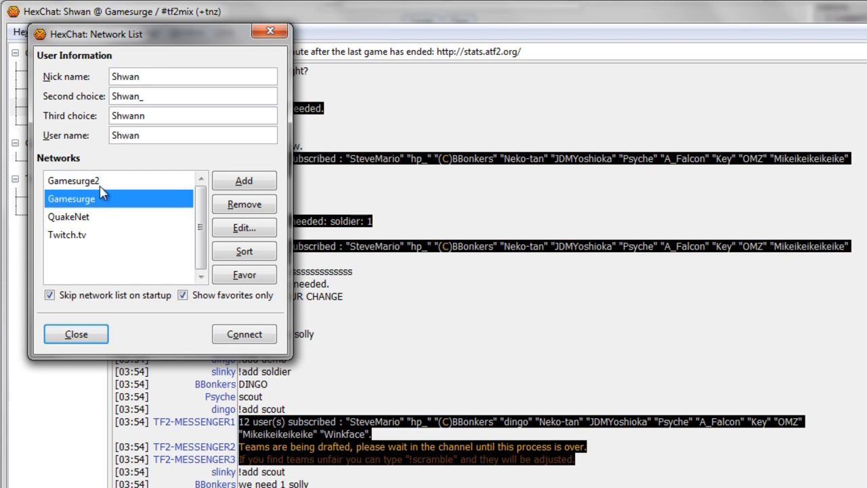
{"action": "left_click", "coordinate": [101, 185]}
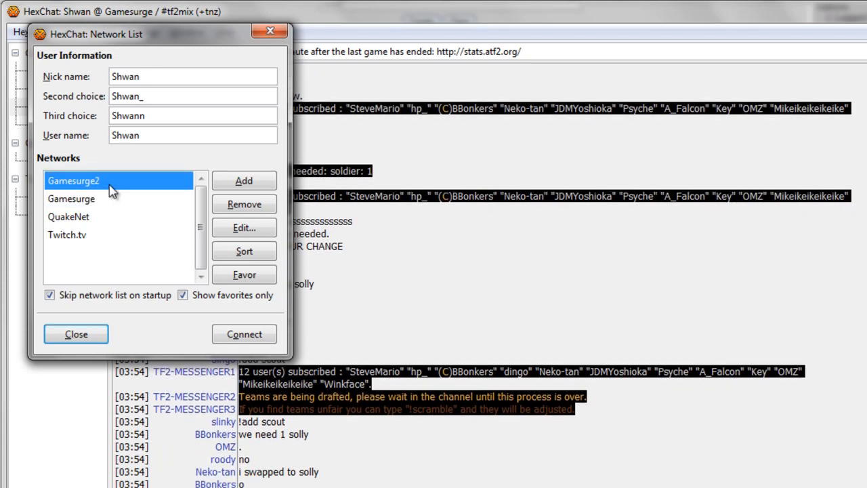
- Open Gamesurge2's Edit dialog and select its /authserv AUTH connect command text
{"action": "left_click", "coordinate": [230, 231]}
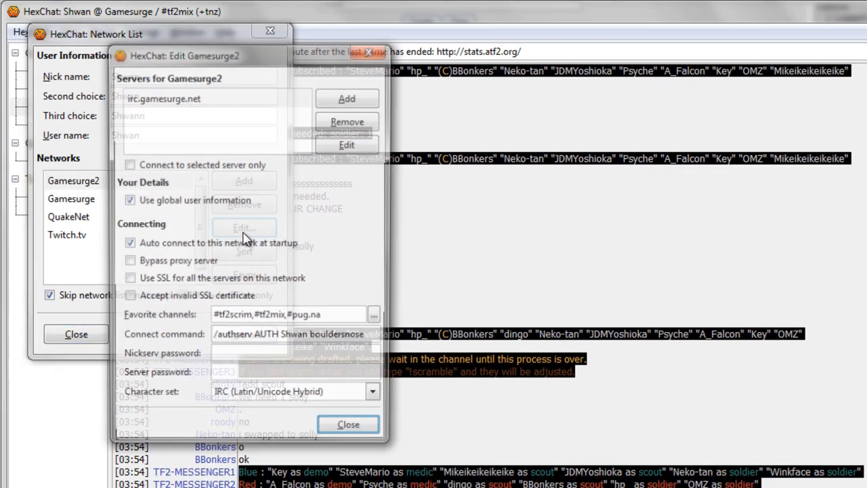
{"action": "left_click_drag", "start_coordinate": [376, 340], "coordinate": [147, 337]}
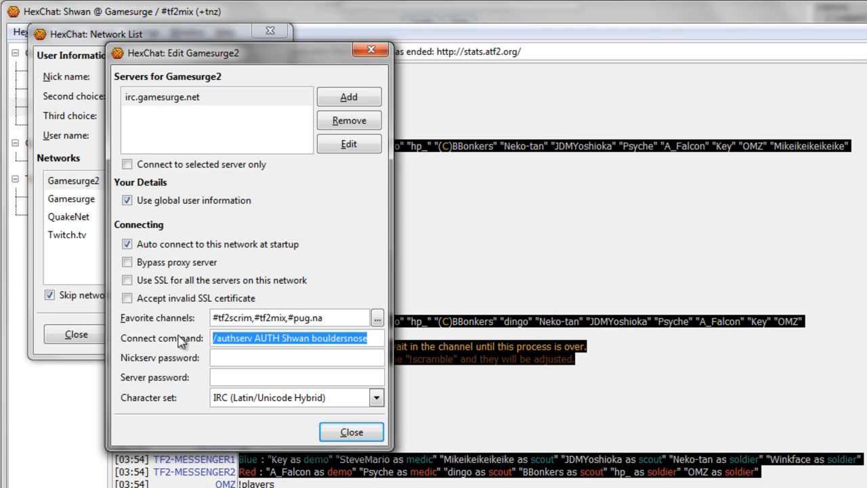
{"action": "left_click", "coordinate": [278, 338]}
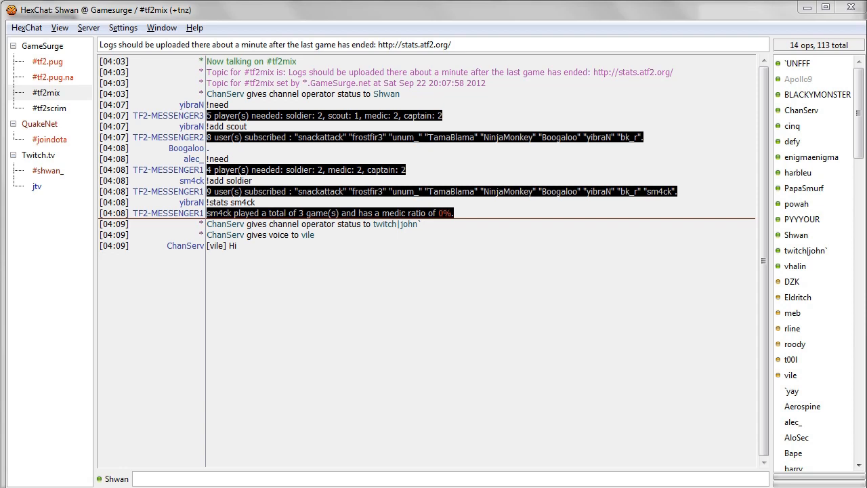
- Open Gamesurge's Edit dialog and select the connect command LOAD -e F:\Documents\commands.txt
{"action": "left_click", "coordinate": [42, 29]}
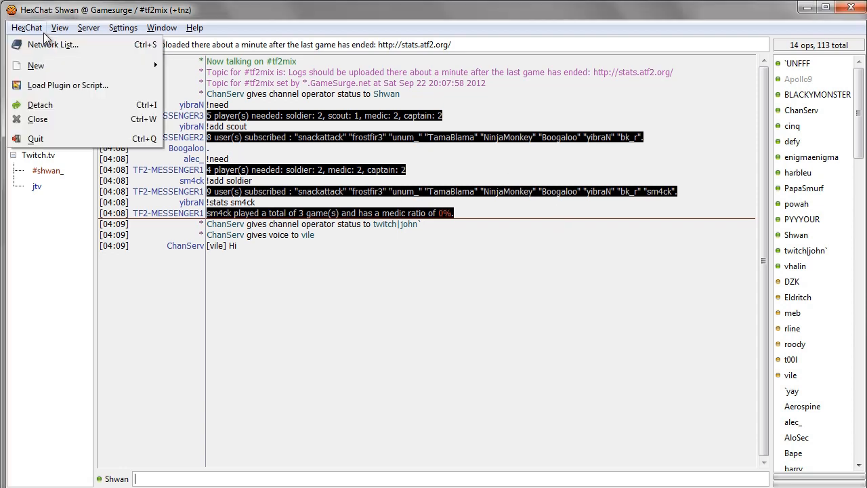
{"action": "left_click", "coordinate": [51, 46]}
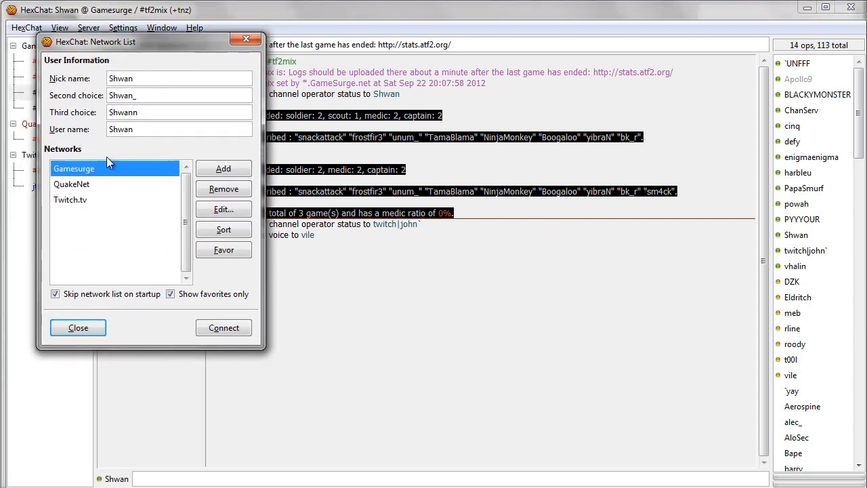
{"action": "left_click", "coordinate": [222, 210]}
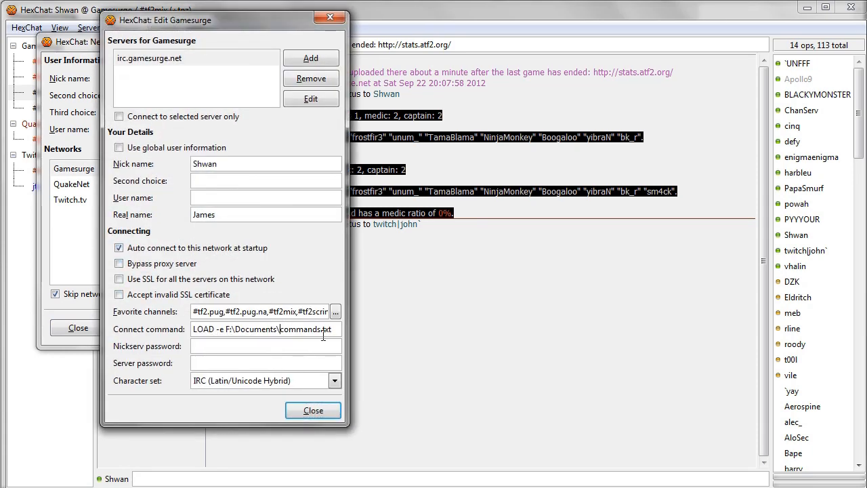
{"action": "left_click_drag", "start_coordinate": [335, 331], "coordinate": [140, 317]}
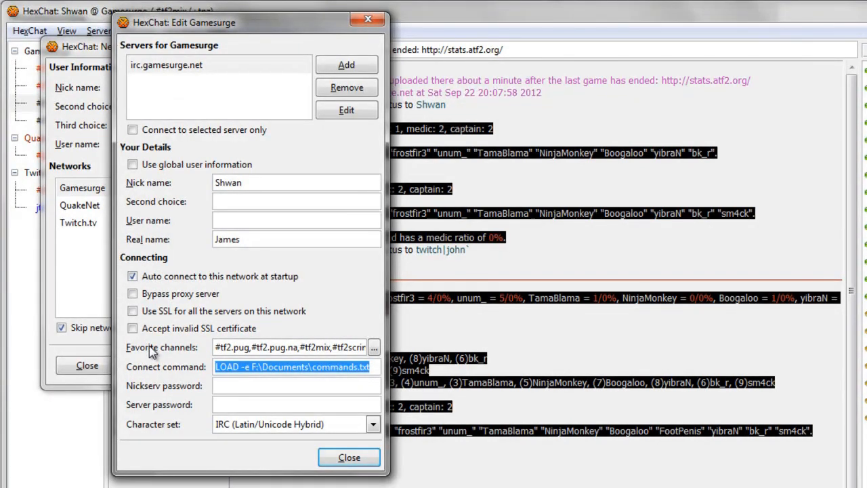
{"action": "left_click", "coordinate": [259, 366]}
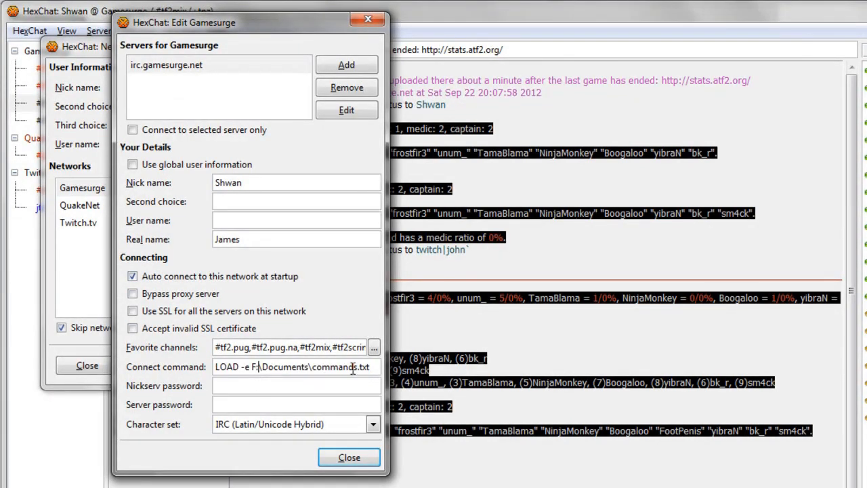
{"action": "left_click_drag", "start_coordinate": [372, 370], "coordinate": [116, 353]}
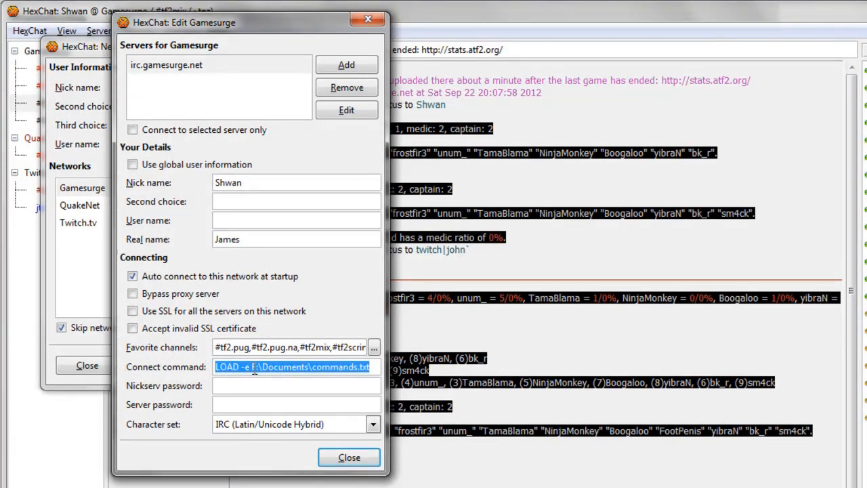
{"action": "mouse_move", "coordinate": [264, 369]}
{"action": "key", "text": "alt+Tab"}
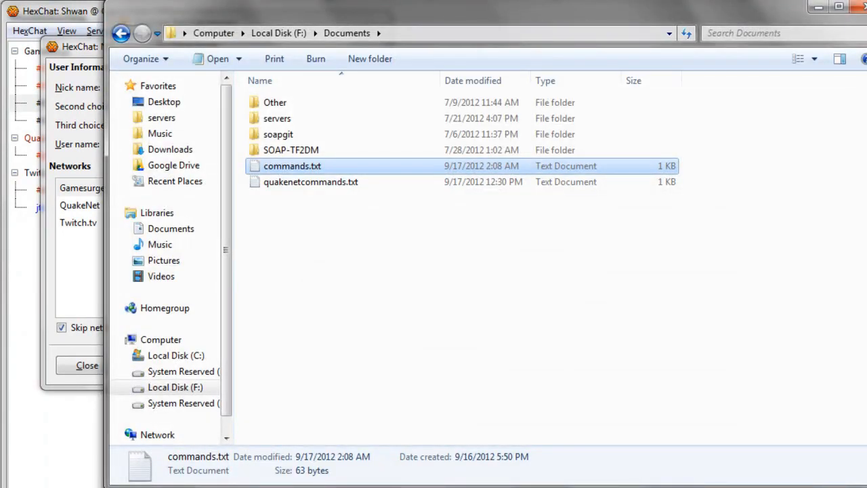
{"action": "left_click", "coordinate": [422, 238]}
{"action": "right_click", "coordinate": [399, 231]}
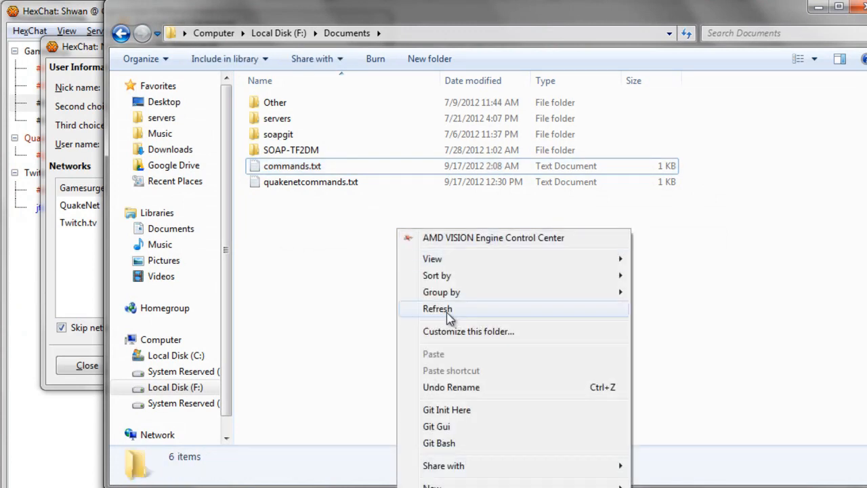
{"action": "mouse_move", "coordinate": [467, 485]}
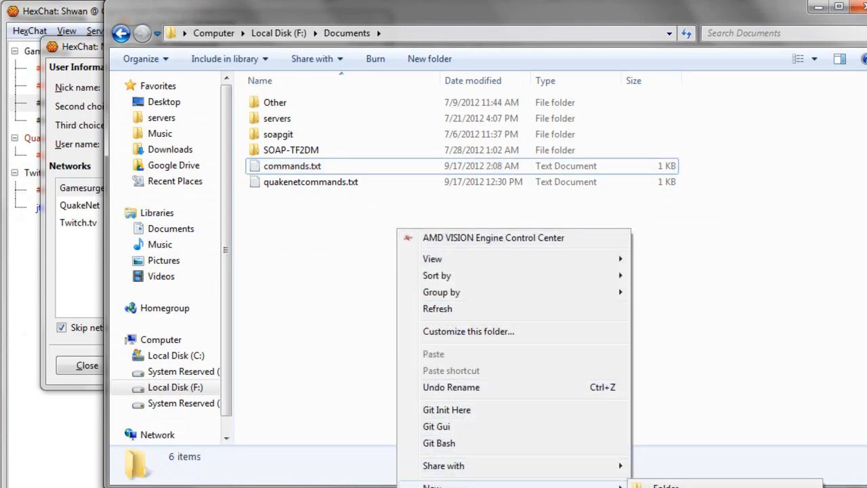
{"action": "left_click", "coordinate": [670, 487]}
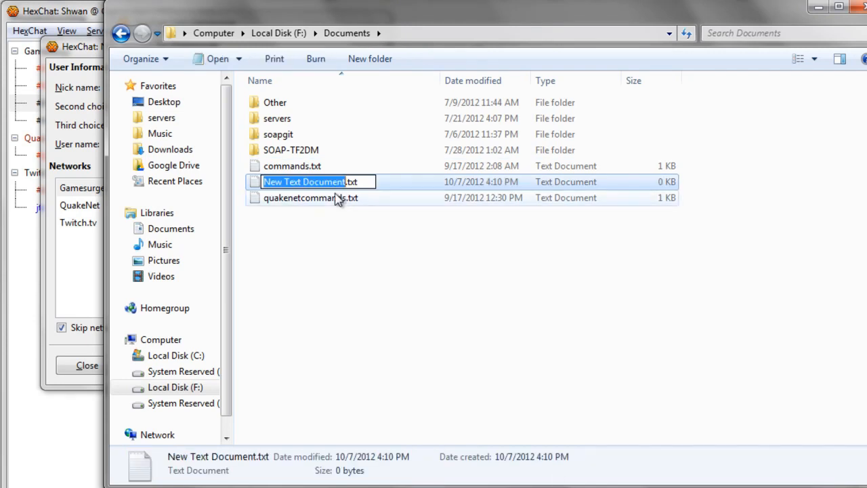
{"action": "type", "text": "commands4"}
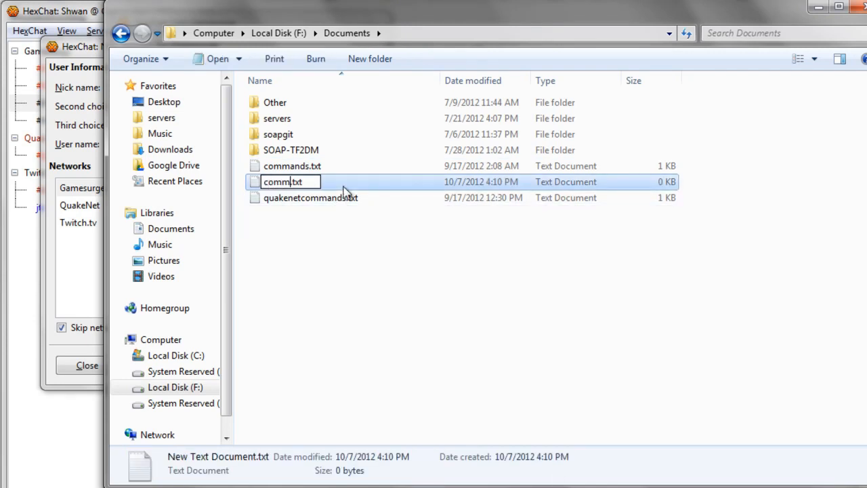
{"action": "key", "text": "Return"}
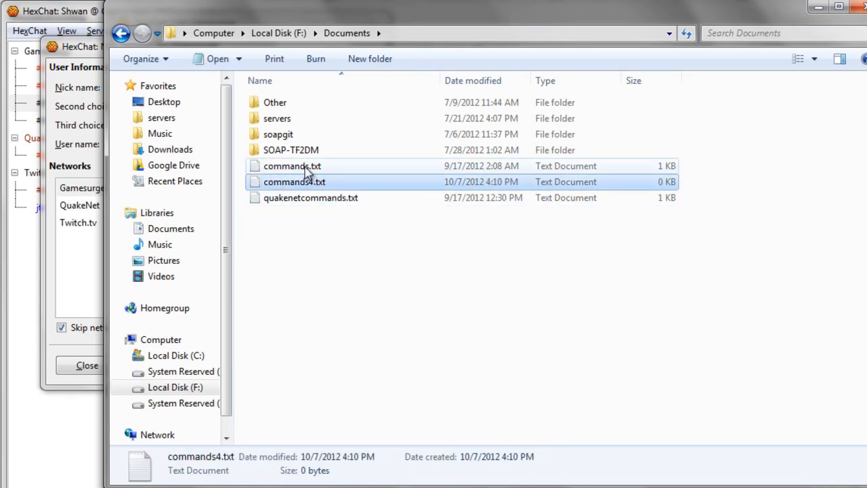
{"action": "left_click", "coordinate": [323, 201]}
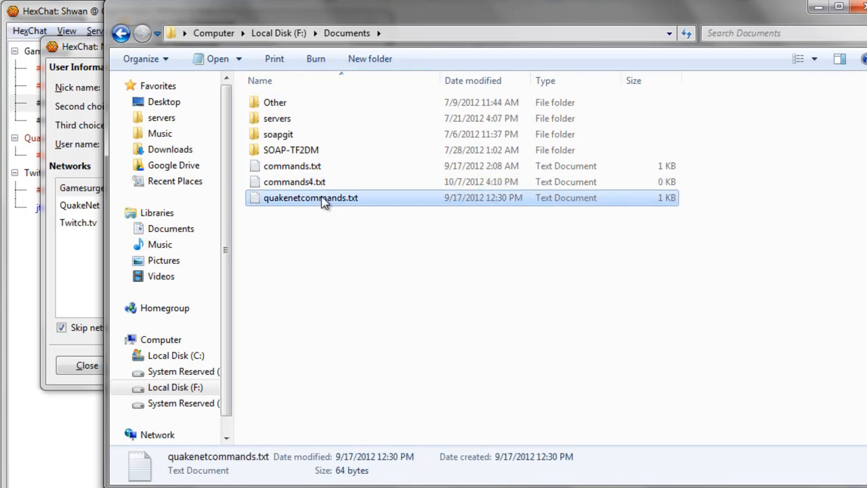
{"action": "left_click", "coordinate": [324, 187]}
{"action": "key", "text": "Delete"}
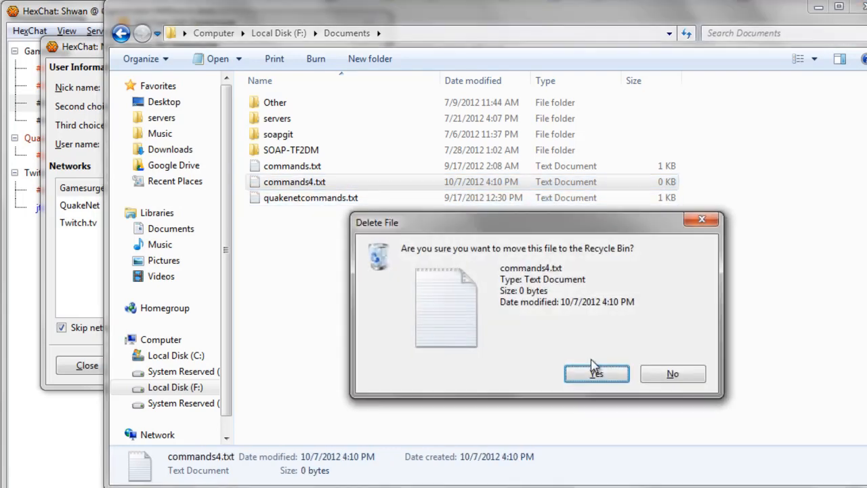
{"action": "left_click", "coordinate": [589, 371]}
{"action": "left_click", "coordinate": [308, 170]}
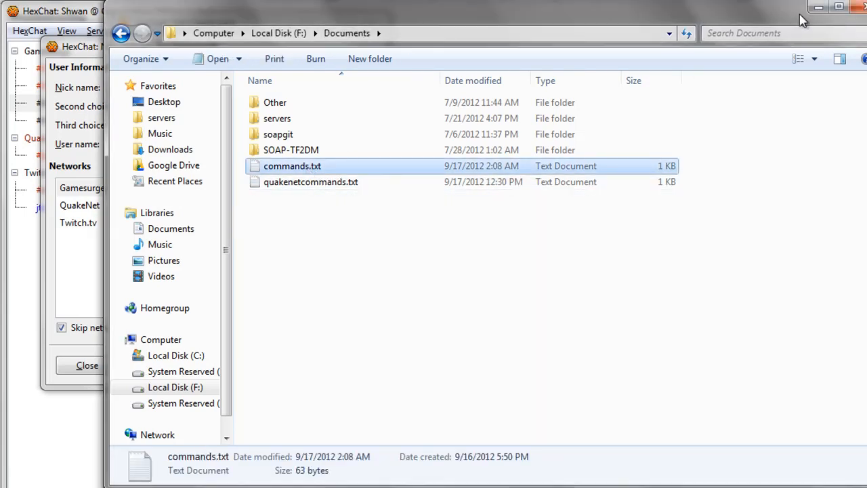
{"action": "left_click", "coordinate": [818, 7]}
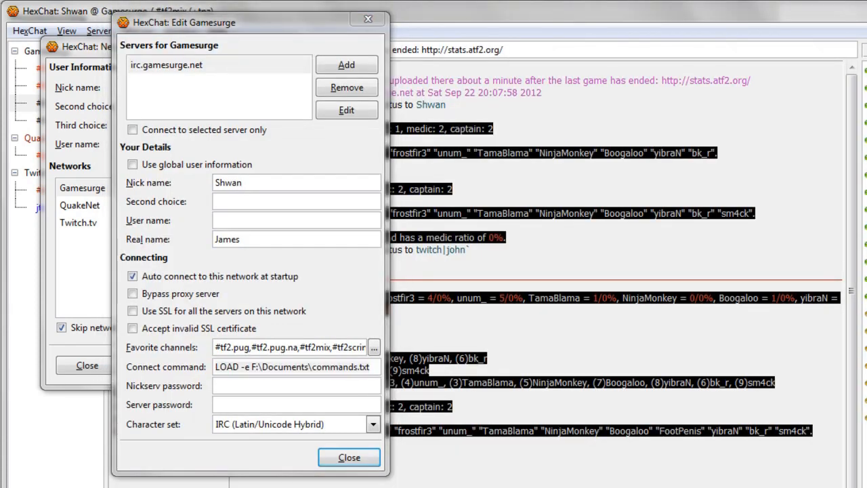
- In commands.txt, replace the AuthServ line's User and Pass placeholders with the account name and password
{"action": "key", "text": "ctrl+a"}
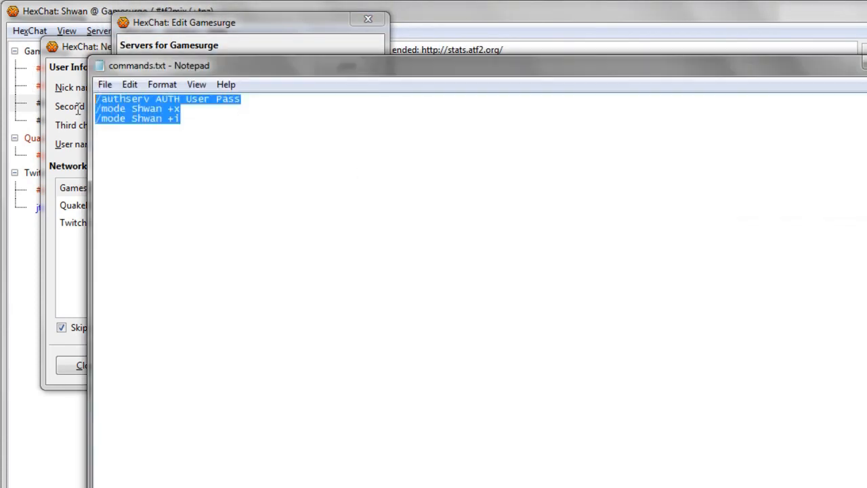
{"action": "left_click", "coordinate": [294, 136]}
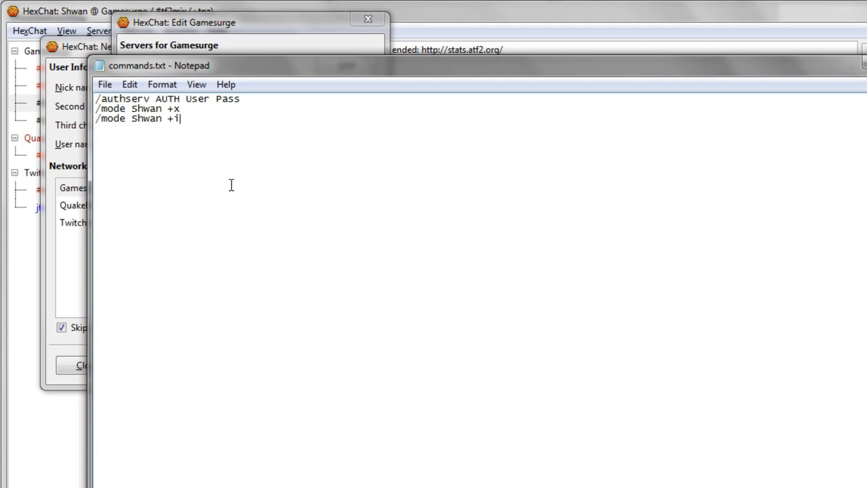
{"action": "double_click", "coordinate": [201, 102]}
{"action": "type", "text": "Shwan"}
{"action": "double_click", "coordinate": [238, 100]}
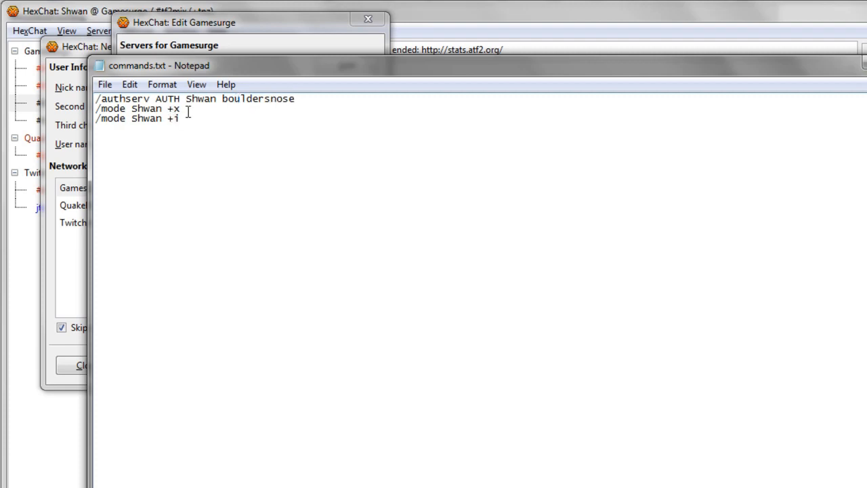
{"action": "left_click_drag", "start_coordinate": [188, 110], "coordinate": [129, 114]}
{"action": "left_click", "coordinate": [231, 118]}
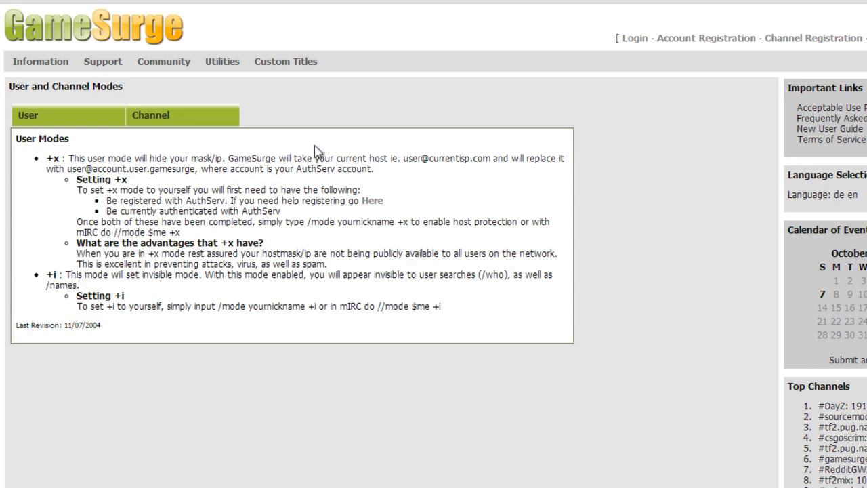
- Highlight the example host address in the +x description on the User Modes page
{"action": "mouse_move", "coordinate": [430, 158]}
{"action": "left_mouse_down"}
{"action": "mouse_move", "coordinate": [489, 159]}
{"action": "mouse_move", "coordinate": [430, 155]}
{"action": "left_mouse_up"}
{"action": "left_click", "coordinate": [363, 192]}
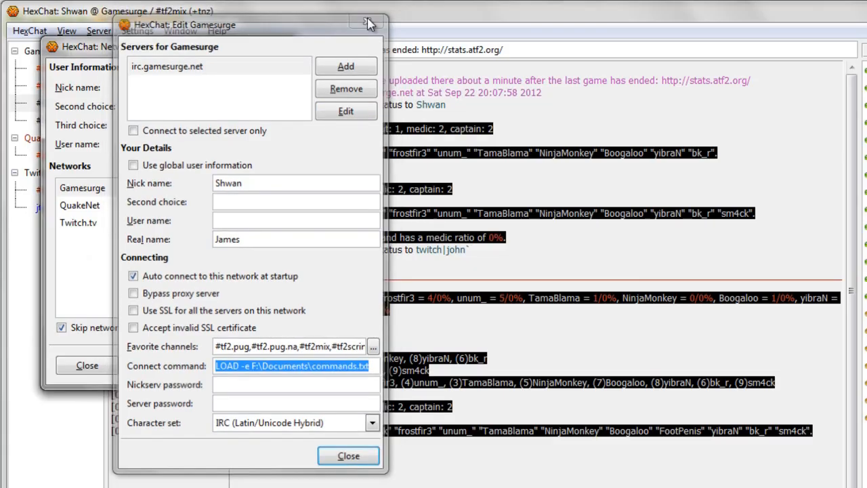
- Close Edit Gamesurge and the Network List, then bring up your own nick's info submenu
{"action": "left_click", "coordinate": [368, 19]}
{"action": "left_click", "coordinate": [279, 42]}
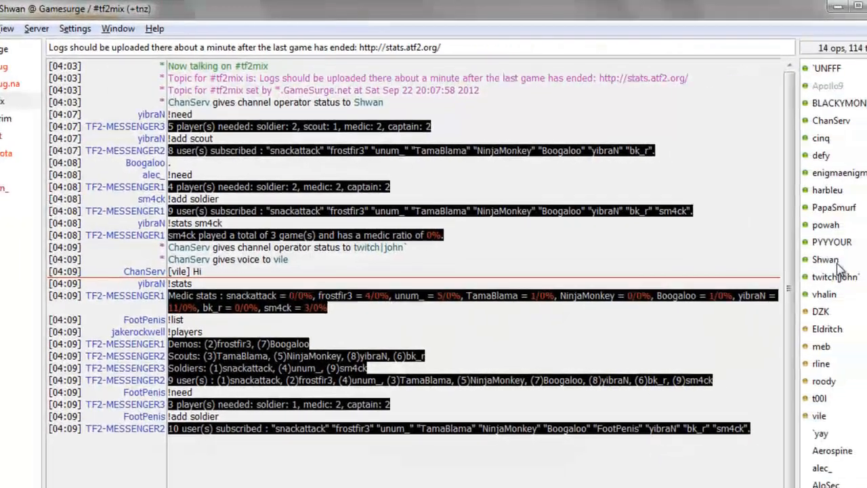
{"action": "left_click", "coordinate": [801, 260]}
{"action": "right_click", "coordinate": [803, 264]}
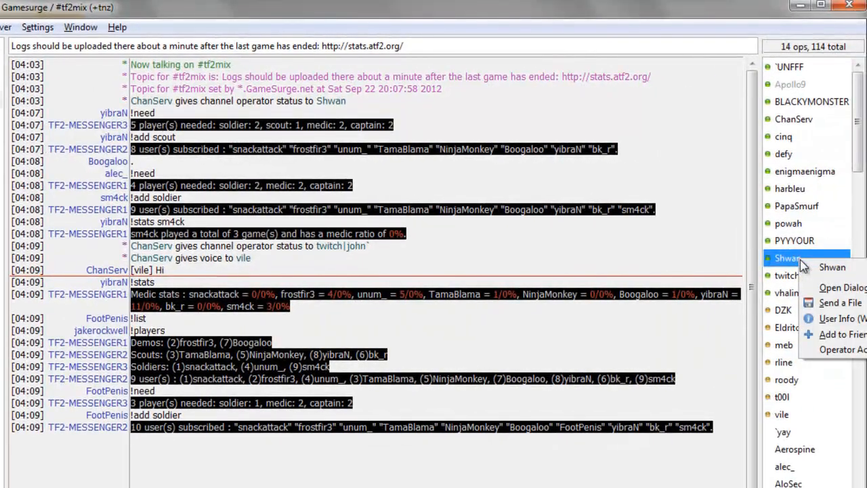
{"action": "mouse_move", "coordinate": [857, 271]}
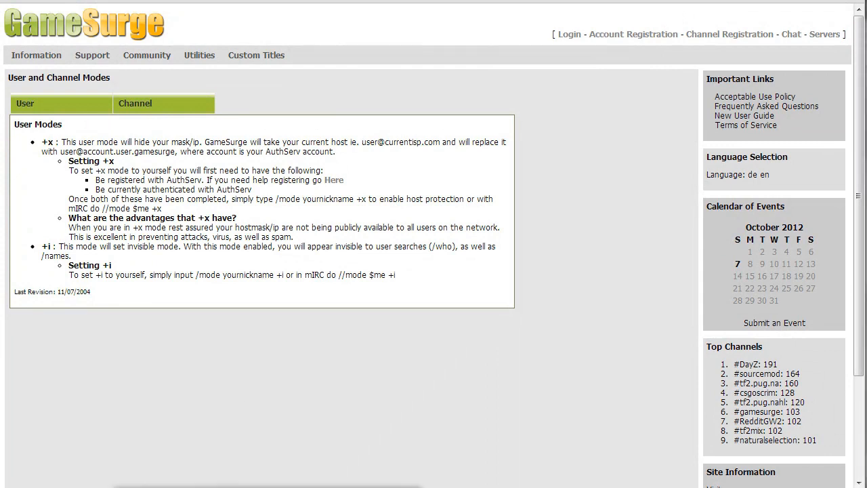
- Review the three command lines in commands.txt in Notepad
{"action": "left_click", "coordinate": [268, 487]}
{"action": "left_click_drag", "start_coordinate": [198, 112], "coordinate": [60, 82]}
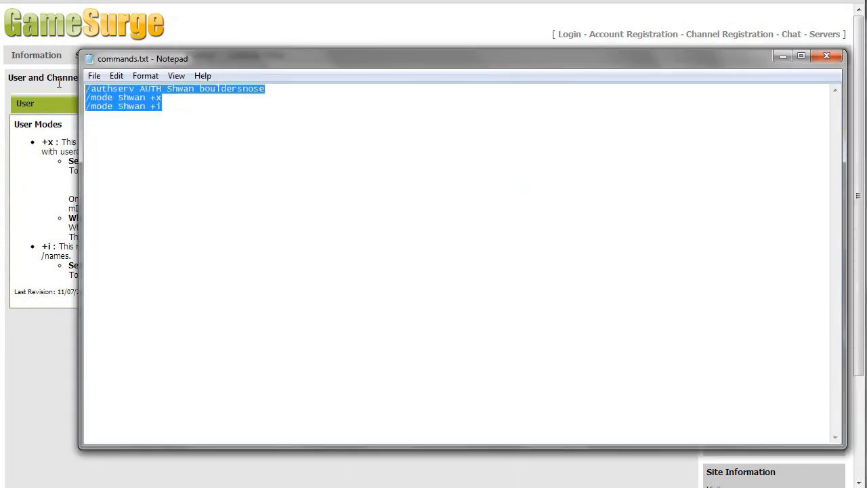
{"action": "left_click", "coordinate": [193, 89]}
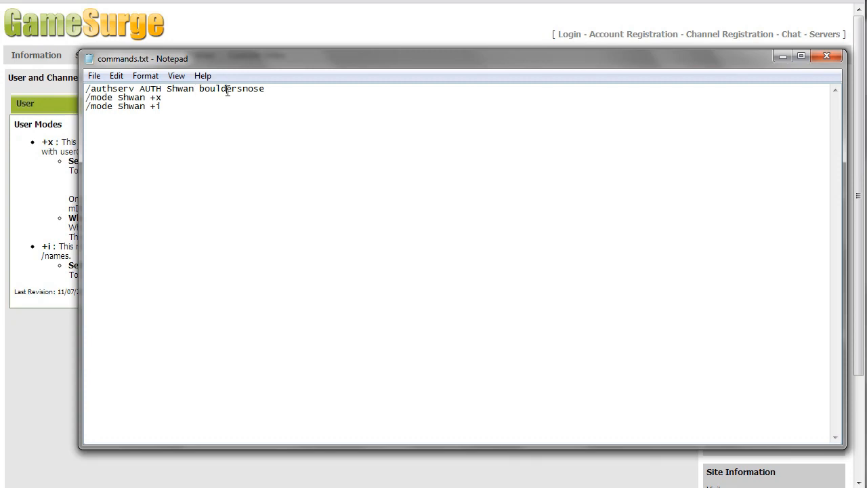
{"action": "left_click", "coordinate": [172, 106]}
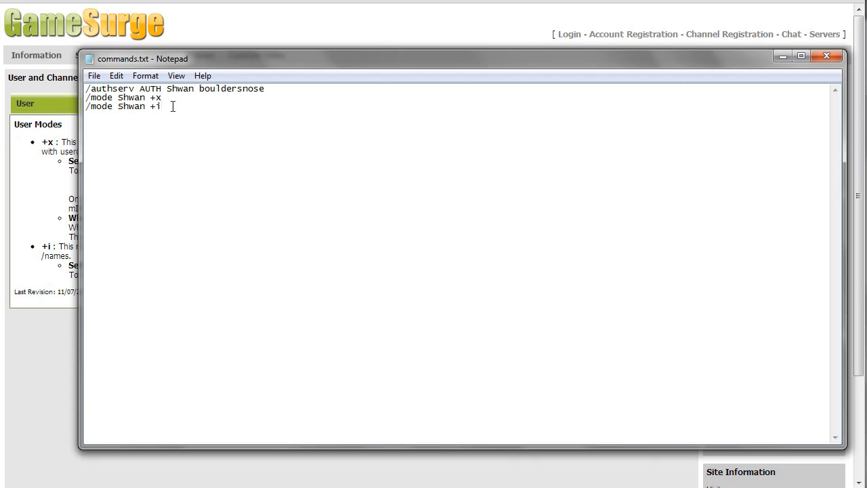
- Close commands.txt with Don't Save and return to the Documents folder window
{"action": "key", "text": "alt+F4"}
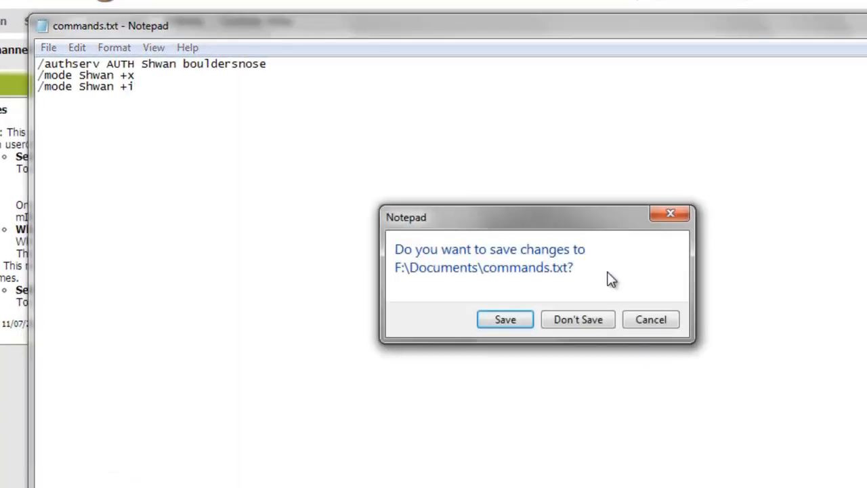
{"action": "left_click", "coordinate": [593, 325]}
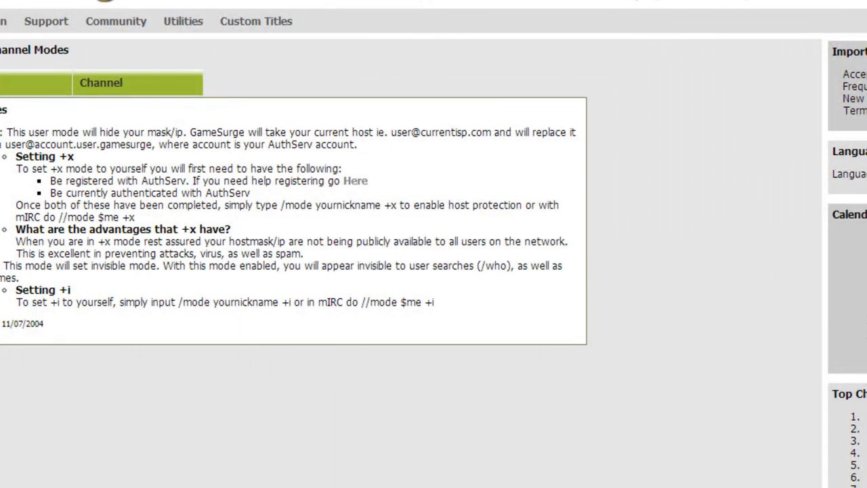
{"action": "left_click", "coordinate": [244, 486]}
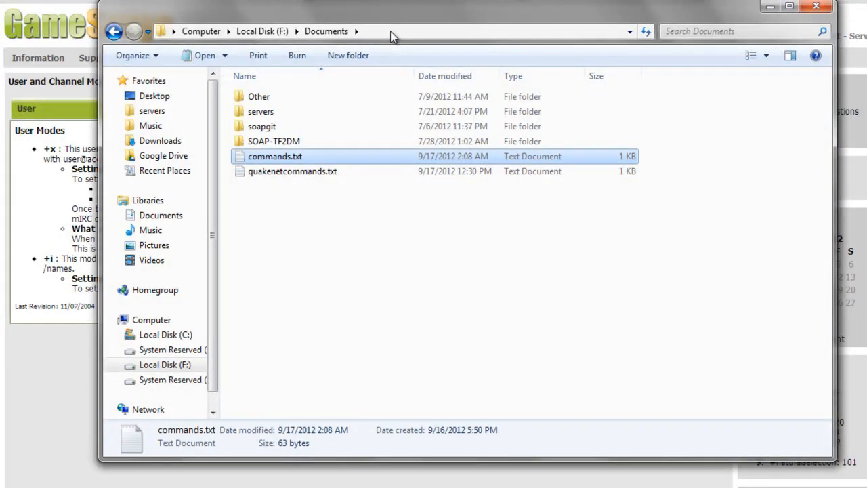
- Reveal the F:\Documents path in Explorer's address bar, then switch back to HexChat
{"action": "left_click", "coordinate": [293, 193]}
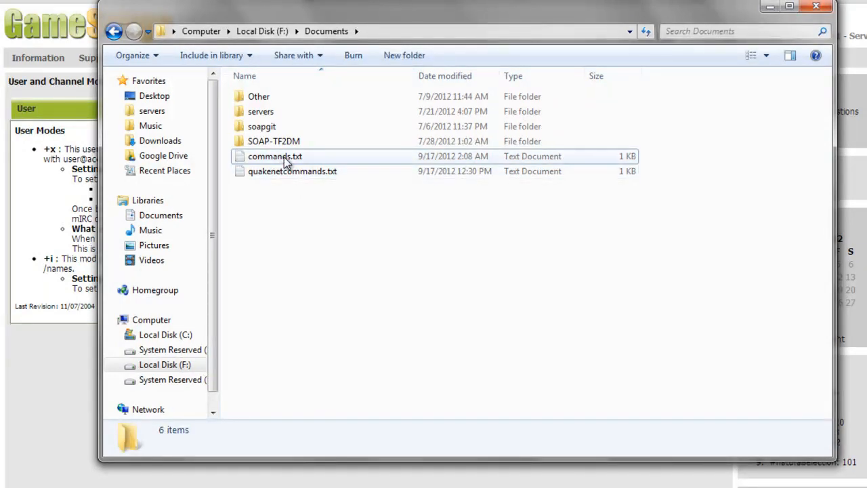
{"action": "mouse_move", "coordinate": [384, 27]}
{"action": "left_mouse_down"}
{"action": "mouse_move", "coordinate": [393, 41]}
{"action": "mouse_move", "coordinate": [370, 38]}
{"action": "left_mouse_up"}
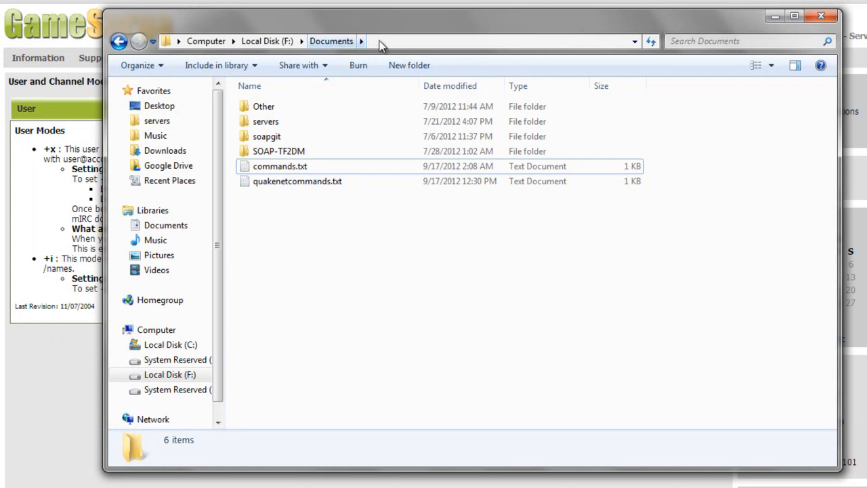
{"action": "left_click", "coordinate": [285, 168]}
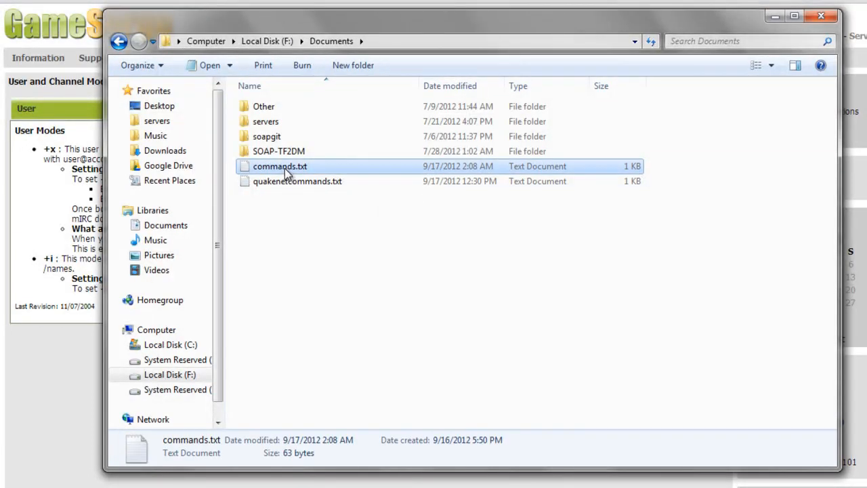
{"action": "left_click", "coordinate": [425, 42]}
{"action": "key", "text": "ctrl+c"}
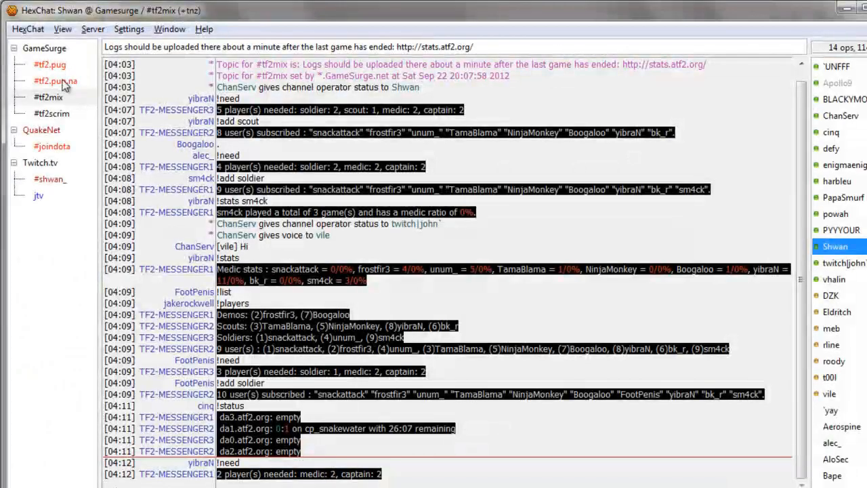
{"action": "left_click", "coordinate": [20, 29]}
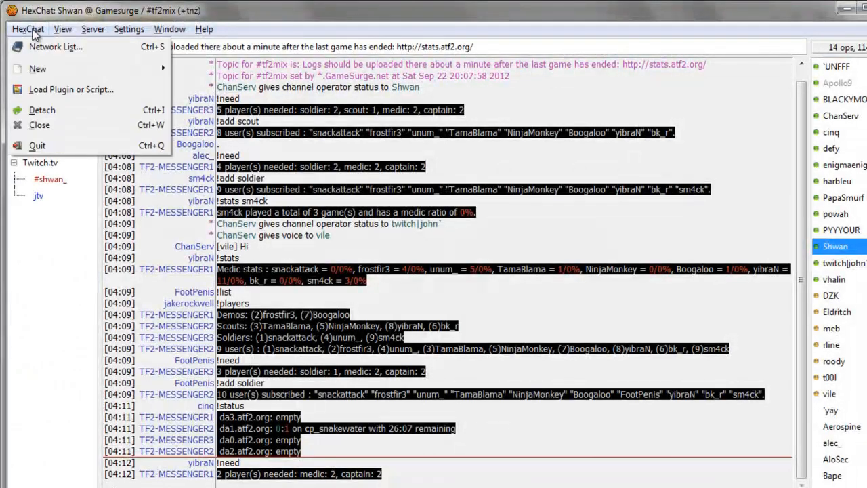
- In the Gamesurge network's connect command, paste F:\Documents over the old path
{"action": "left_click", "coordinate": [42, 47]}
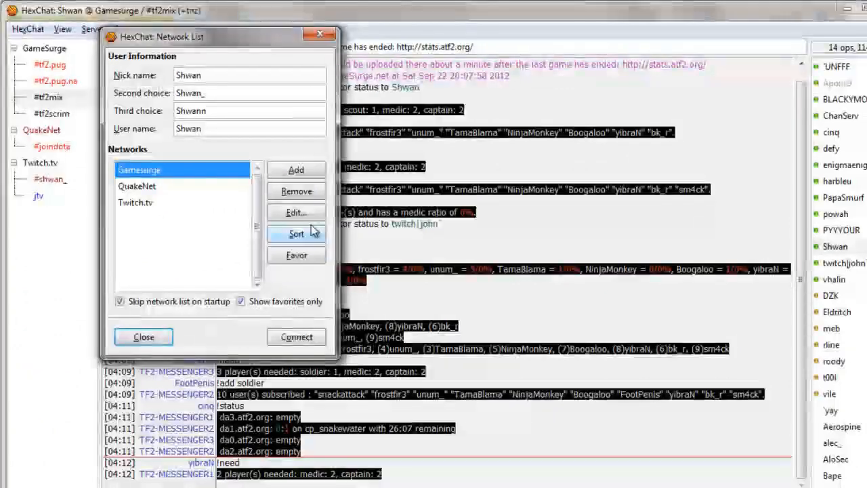
{"action": "left_click", "coordinate": [353, 215]}
{"action": "left_click", "coordinate": [360, 342]}
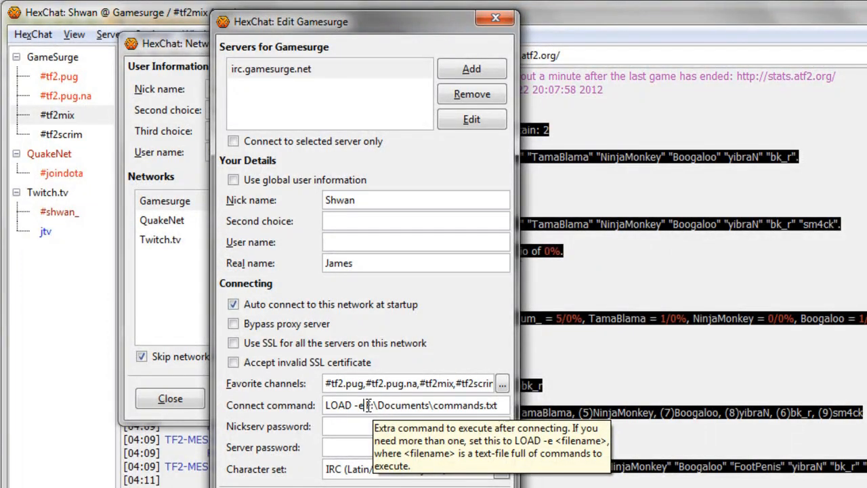
{"action": "left_click_drag", "start_coordinate": [367, 405], "coordinate": [500, 405]}
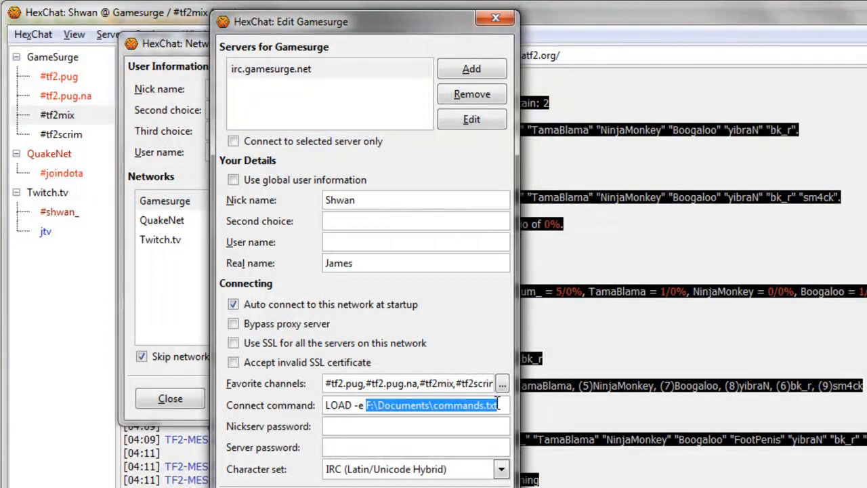
{"action": "key", "text": "ctrl+v"}
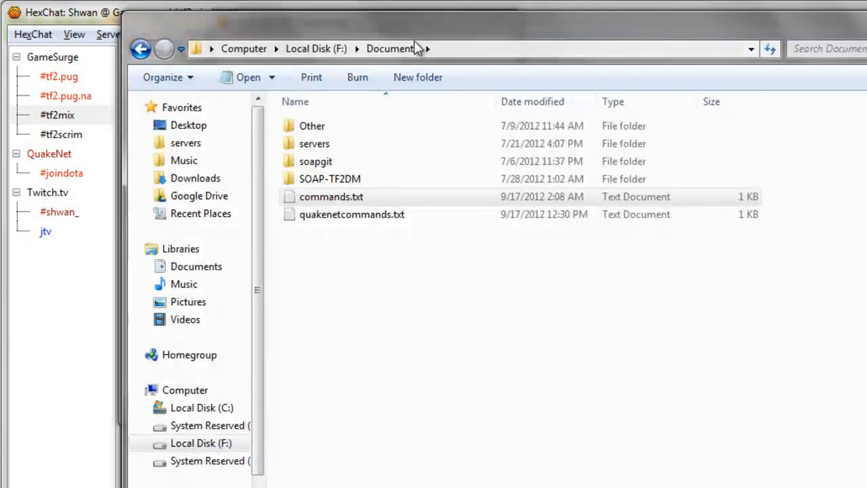
{"action": "left_click", "coordinate": [456, 47]}
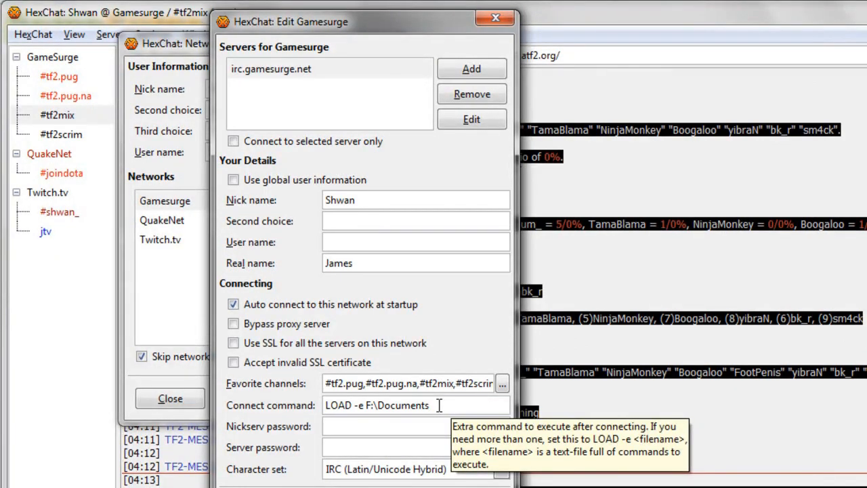
- Fix the trailing separator so the command reads LOAD -e F:\Documents\
{"action": "type", "text": "\\"}
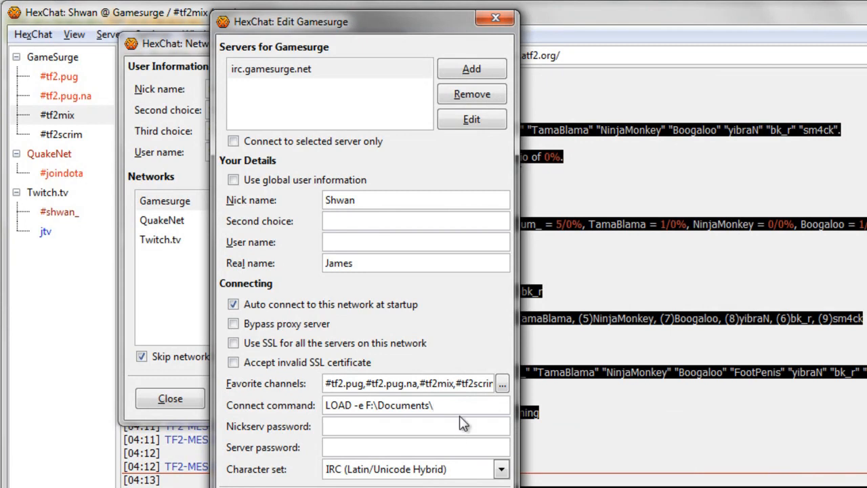
{"action": "key", "text": "BackSpace"}
{"action": "type", "text": "/"}
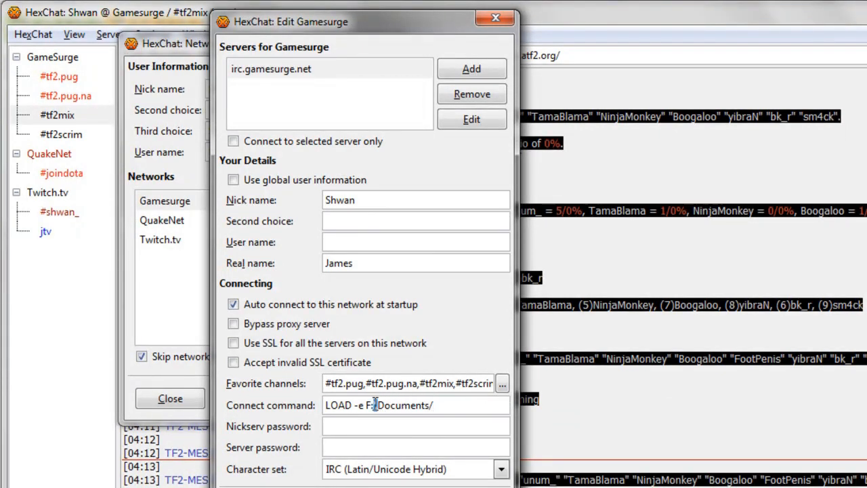
{"action": "left_click_drag", "start_coordinate": [435, 405], "coordinate": [429, 405]}
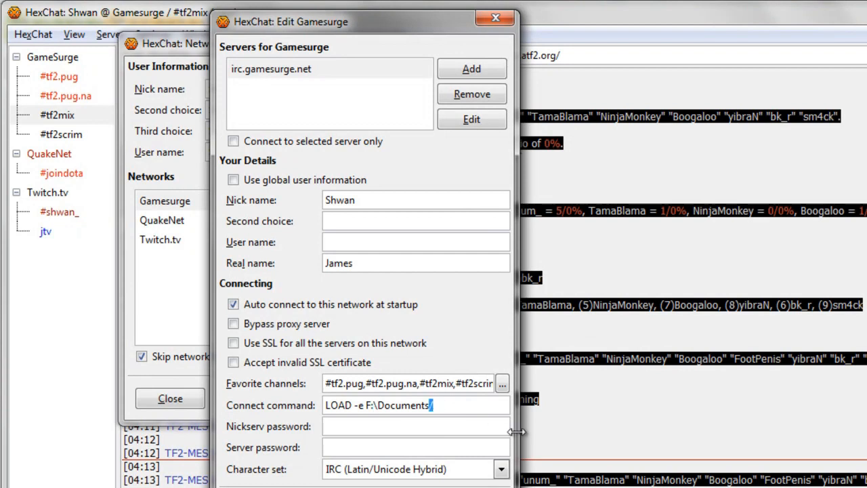
{"action": "type", "text": "\\"}
{"action": "left_click", "coordinate": [325, 487]}
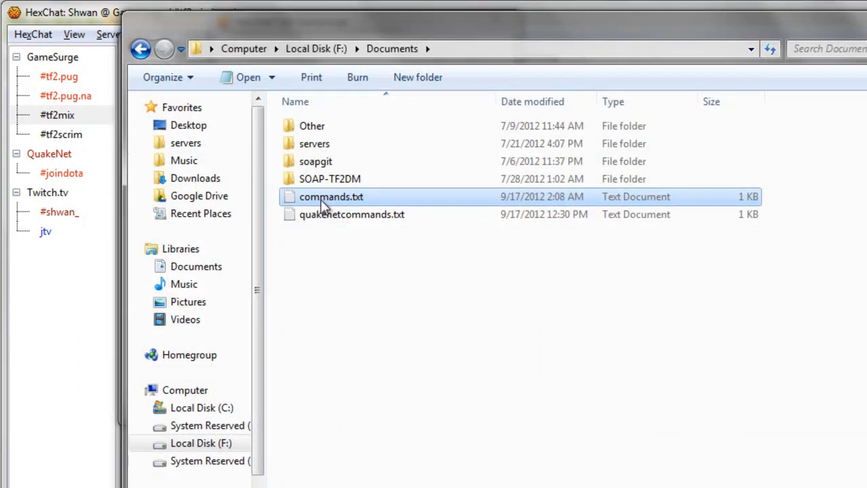
{"action": "left_click", "coordinate": [866, 17]}
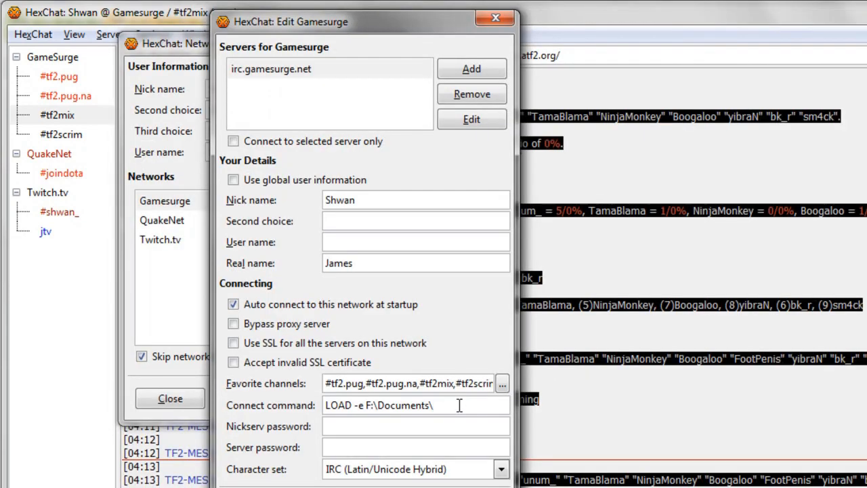
- Append commands.txt and try inserting a quoted 'My Documents' folder name
{"action": "type", "text": "comm"}
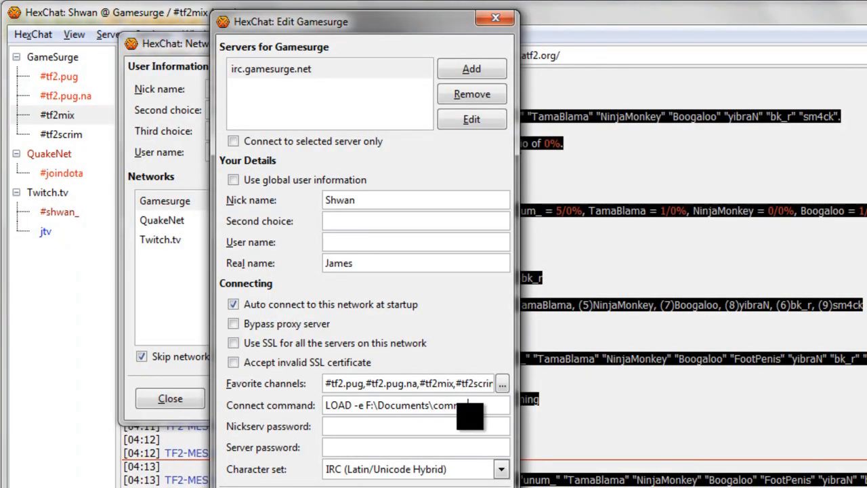
{"action": "type", "text": "ands.txt"}
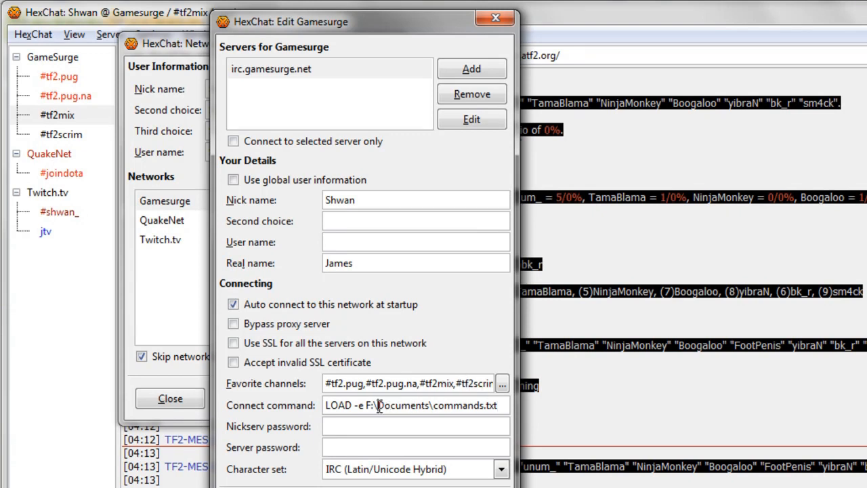
{"action": "type", "text": "My"}
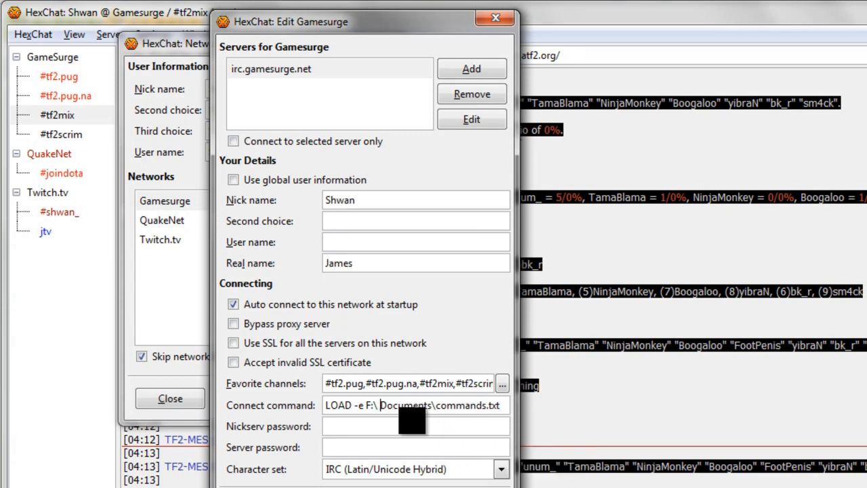
{"action": "key", "text": "BackSpace"}
{"action": "key", "text": "BackSpace"}
{"action": "key", "text": "BackSpace"}
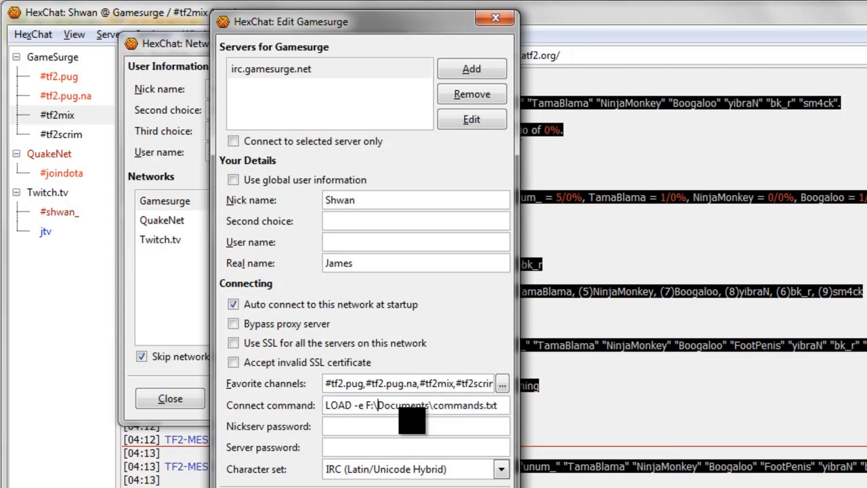
{"action": "type", "text": "My"}
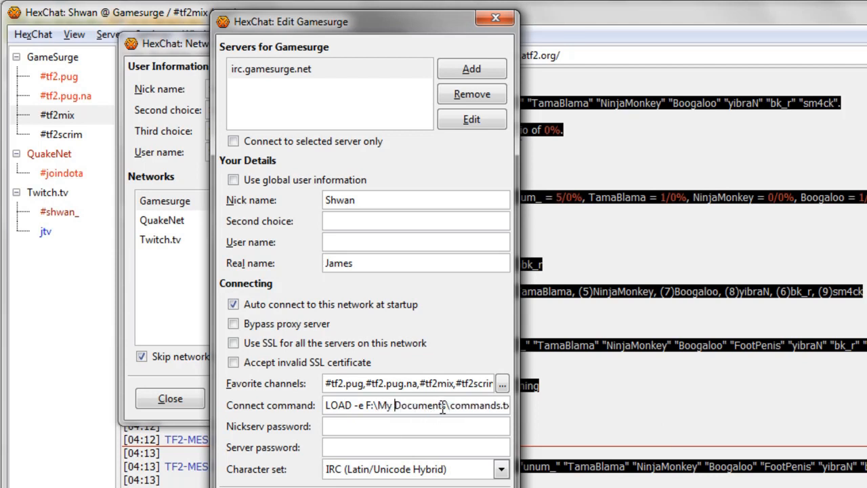
{"action": "left_click", "coordinate": [445, 405]}
{"action": "type", "text": "\""}
- Remove 'My' and the quotes, leaving LOAD -e F:\Documents\commands.txt
{"action": "left_click", "coordinate": [377, 405]}
{"action": "type", "text": "\""}
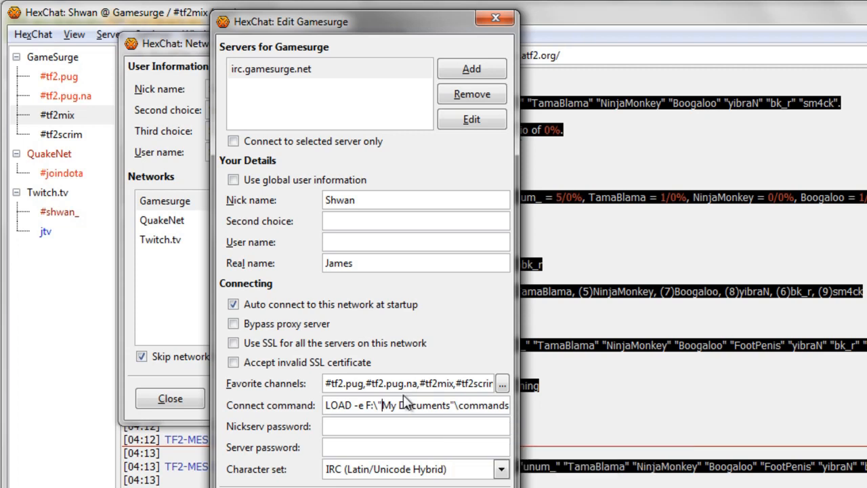
{"action": "left_click", "coordinate": [399, 405]}
{"action": "key", "text": "BackSpace"}
{"action": "key", "text": "BackSpace"}
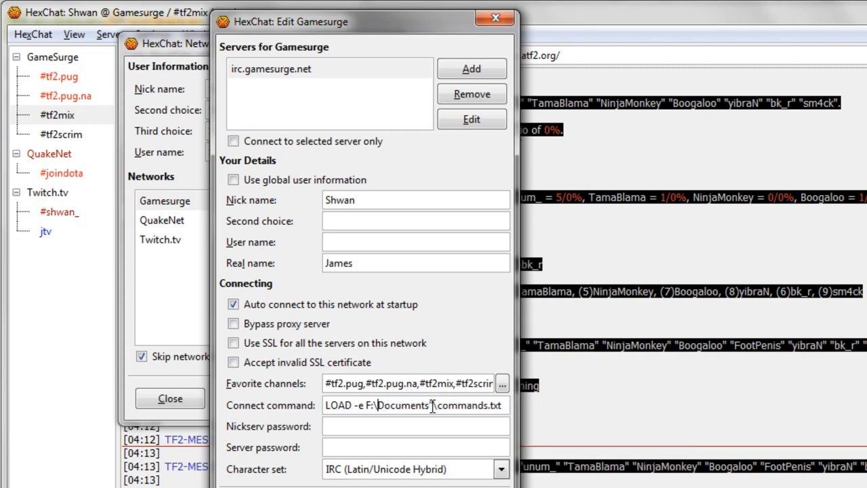
{"action": "left_click", "coordinate": [433, 405]}
{"action": "key", "text": "BackSpace"}
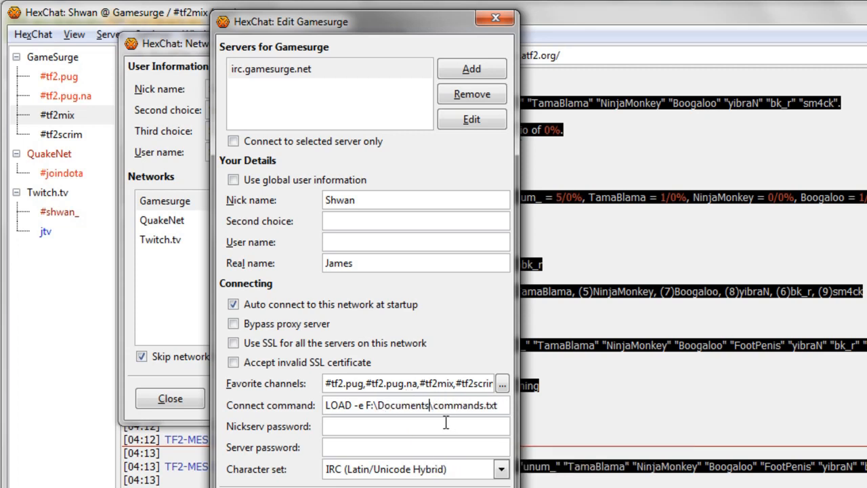
{"action": "left_click_drag", "start_coordinate": [430, 405], "coordinate": [499, 405]}
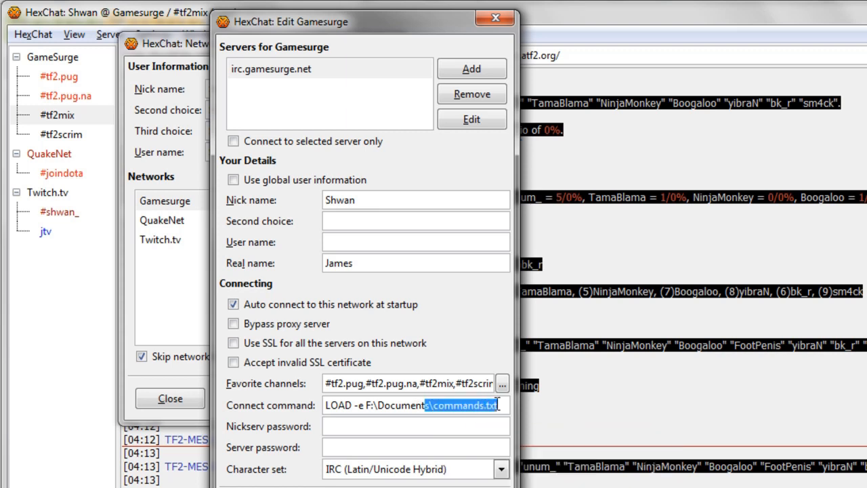
{"action": "left_click", "coordinate": [499, 405]}
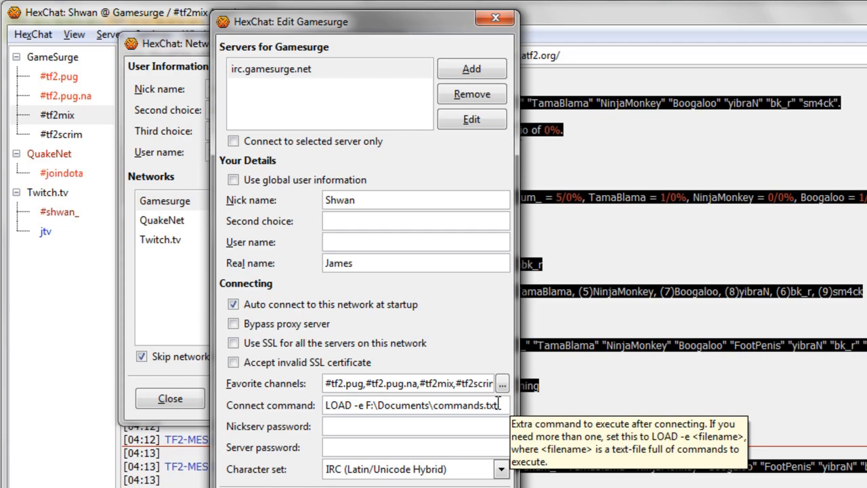
- Close the Edit Gamesurge and Network List windows
{"action": "left_click", "coordinate": [496, 19]}
{"action": "left_click", "coordinate": [390, 44]}
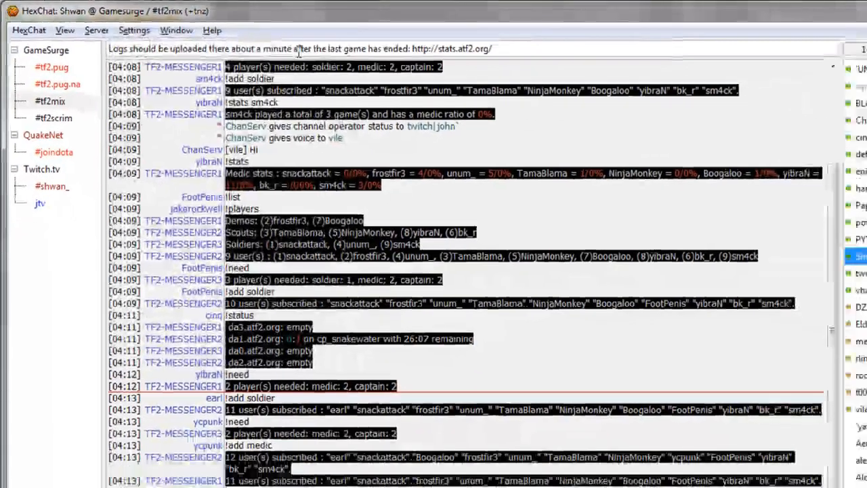
{"action": "scroll", "coordinate": [477, 176], "scroll_direction": "up", "scroll_amount": 3}
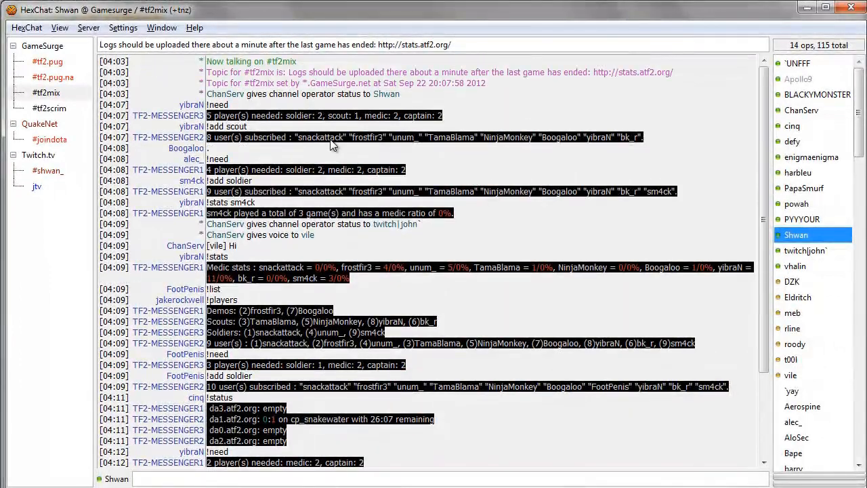
{"action": "scroll", "coordinate": [313, 124], "scroll_direction": "down", "scroll_amount": 3}
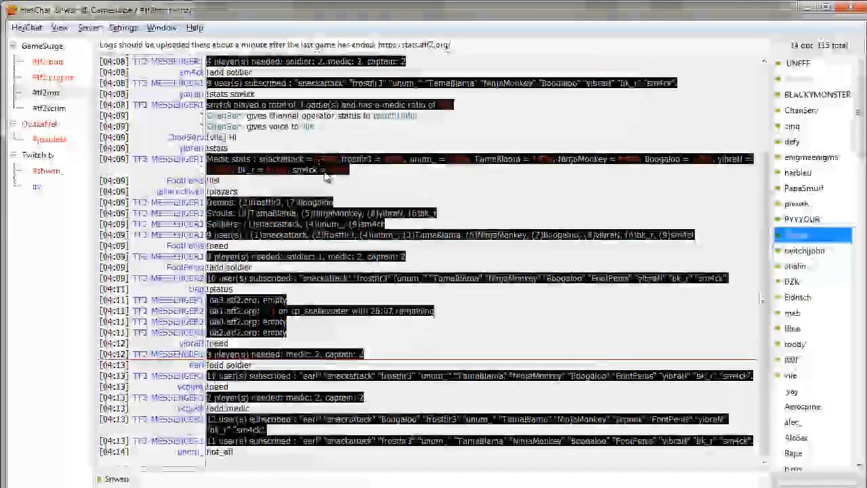
- Open Settings > Preferences on the Logging category
{"action": "left_click", "coordinate": [117, 29]}
{"action": "left_click", "coordinate": [128, 45]}
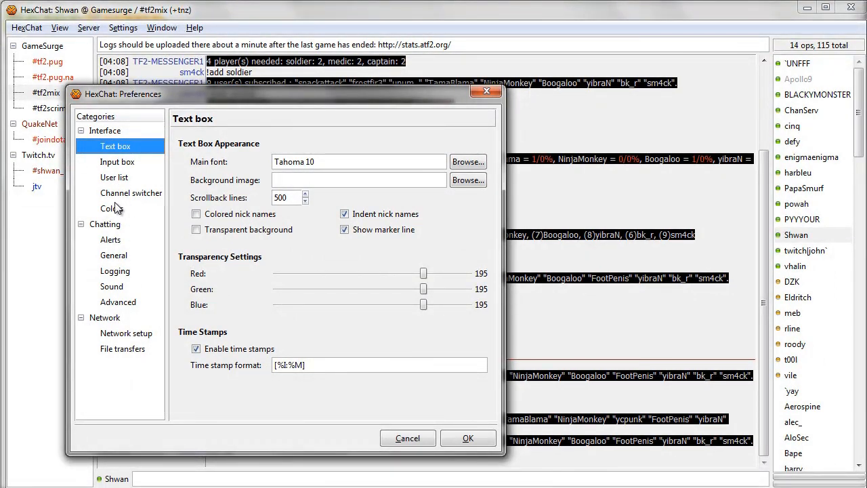
{"action": "left_click", "coordinate": [132, 272]}
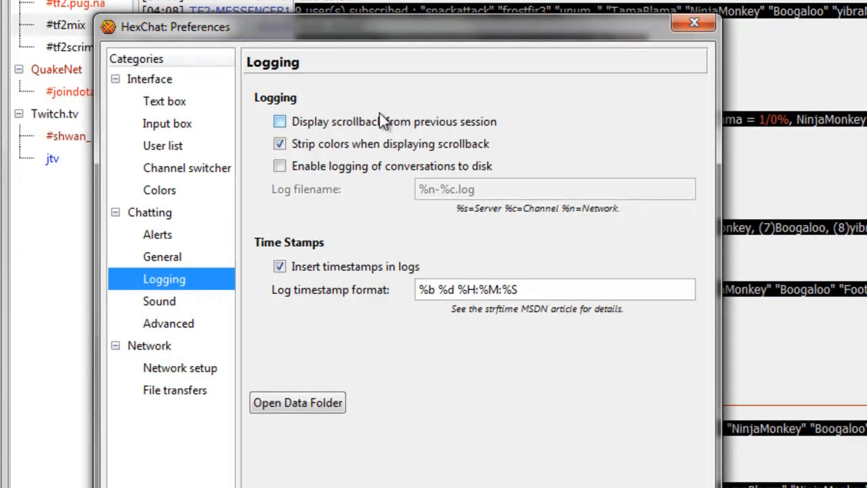
- Close the Preferences window to return to the #tf2mix chat
{"action": "left_click", "coordinate": [657, 480]}
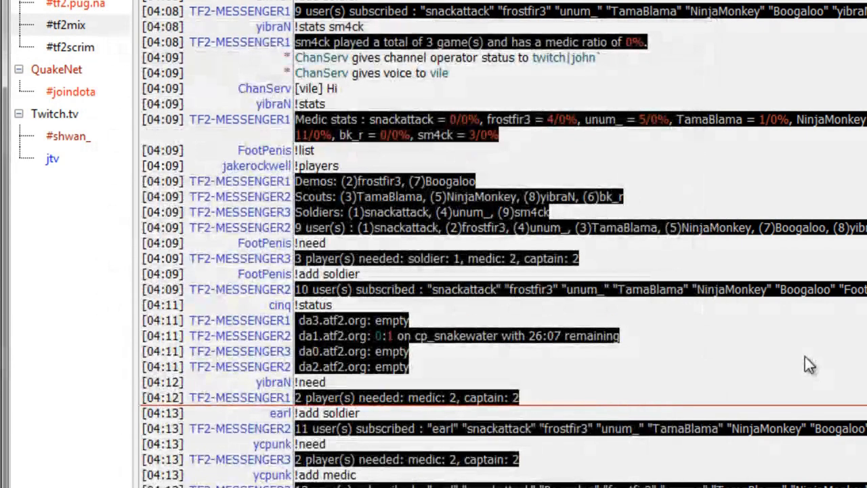